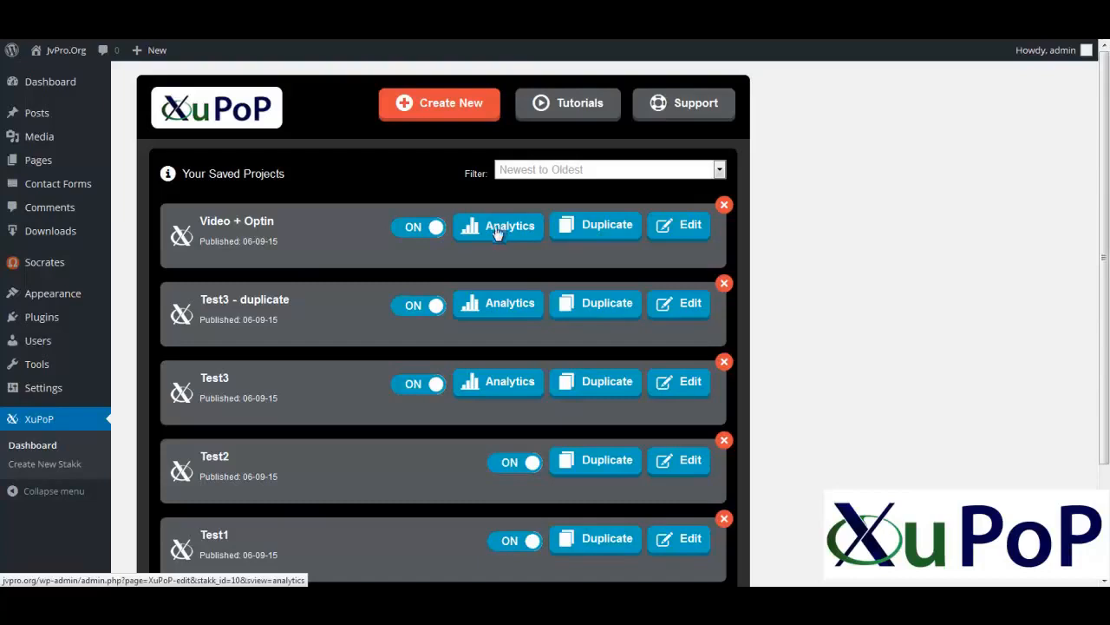
# Step: Toggle the Video + Optin project's active status off and back on
pyautogui.click(418, 227)
pyautogui.click(423, 229)
pyautogui.click(423, 229)
pyautogui.click(425, 229)
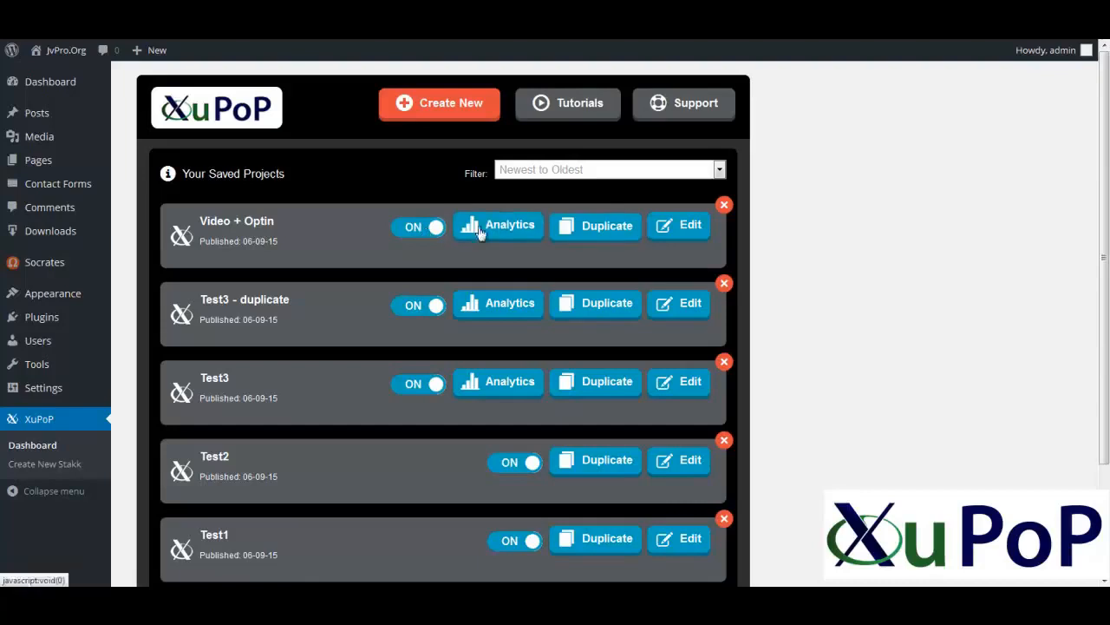
# Step: Duplicate the Video + Optin project and open the copy for editing
pyautogui.click(603, 227)
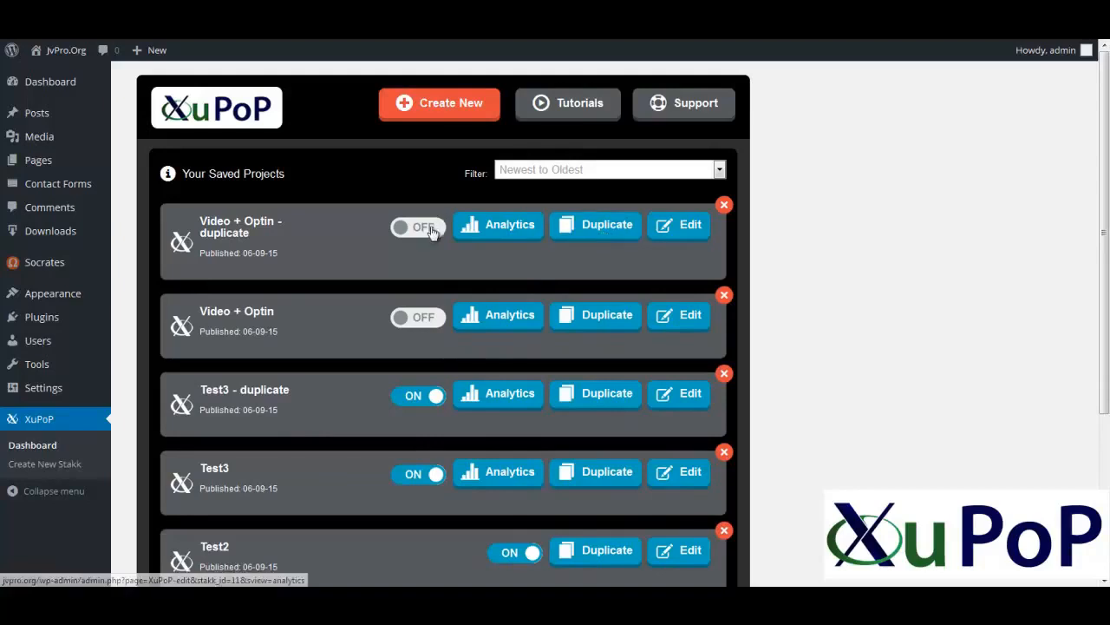
pyautogui.click(689, 227)
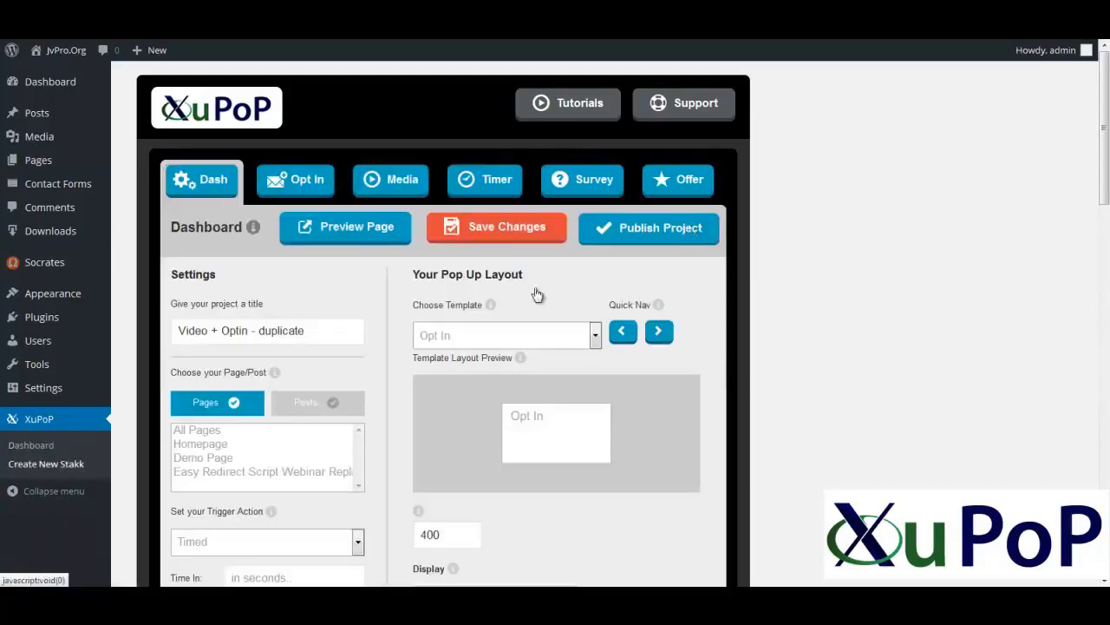
# Step: Title the project Test and choose the Media + Opt In + Timer template for the pop-up layout
pyautogui.moveTo(318, 326); pyautogui.dragTo(115, 332)
pyautogui.write('Test')
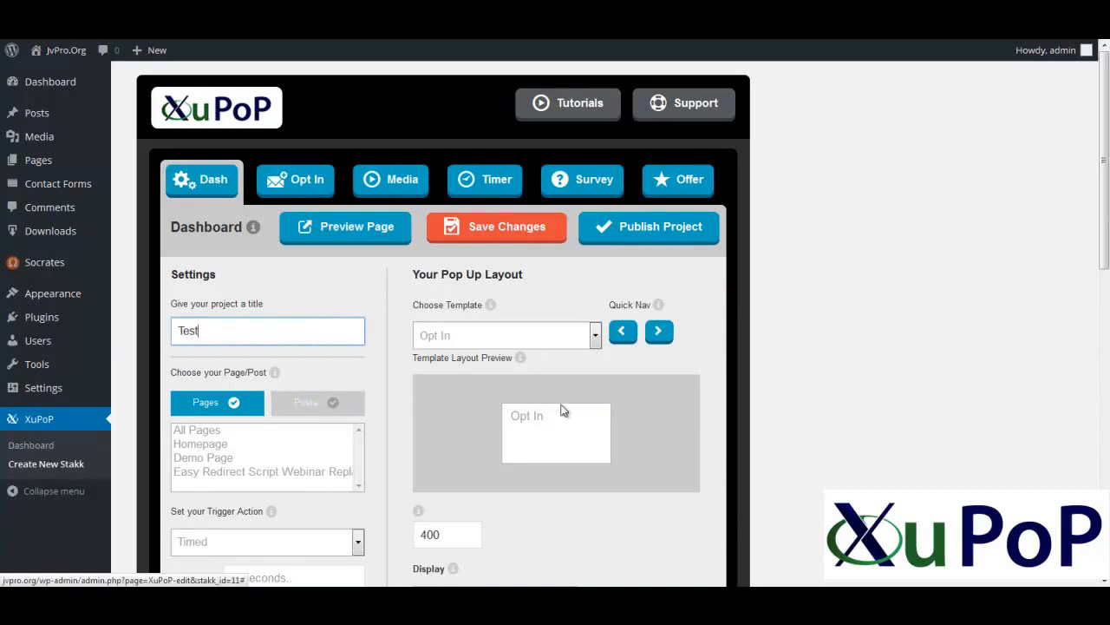
pyautogui.click(595, 335)
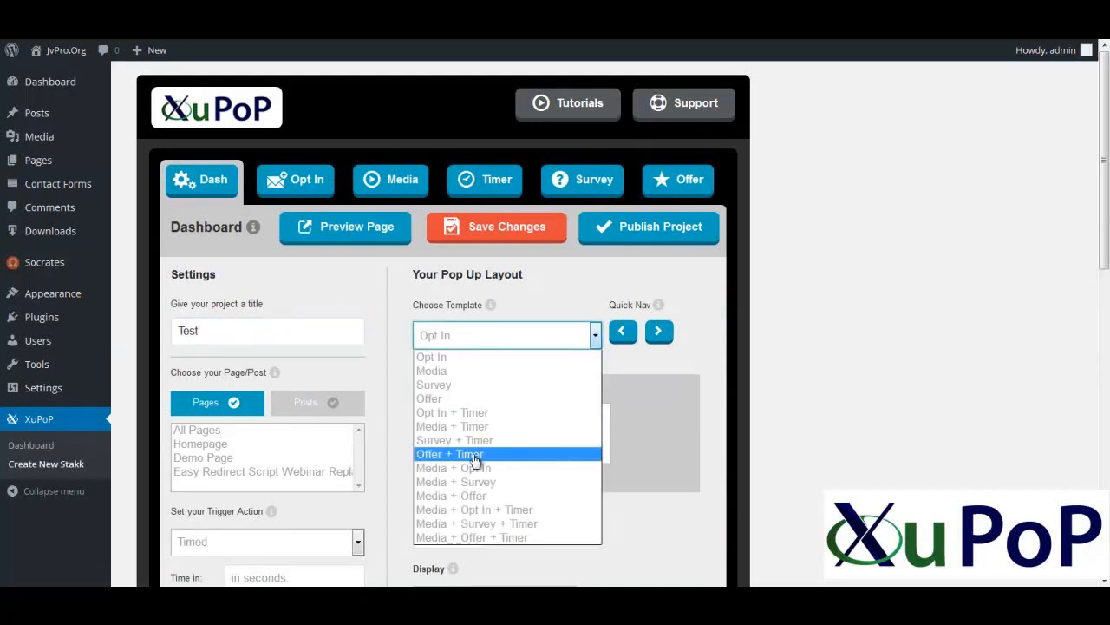
pyautogui.click(463, 510)
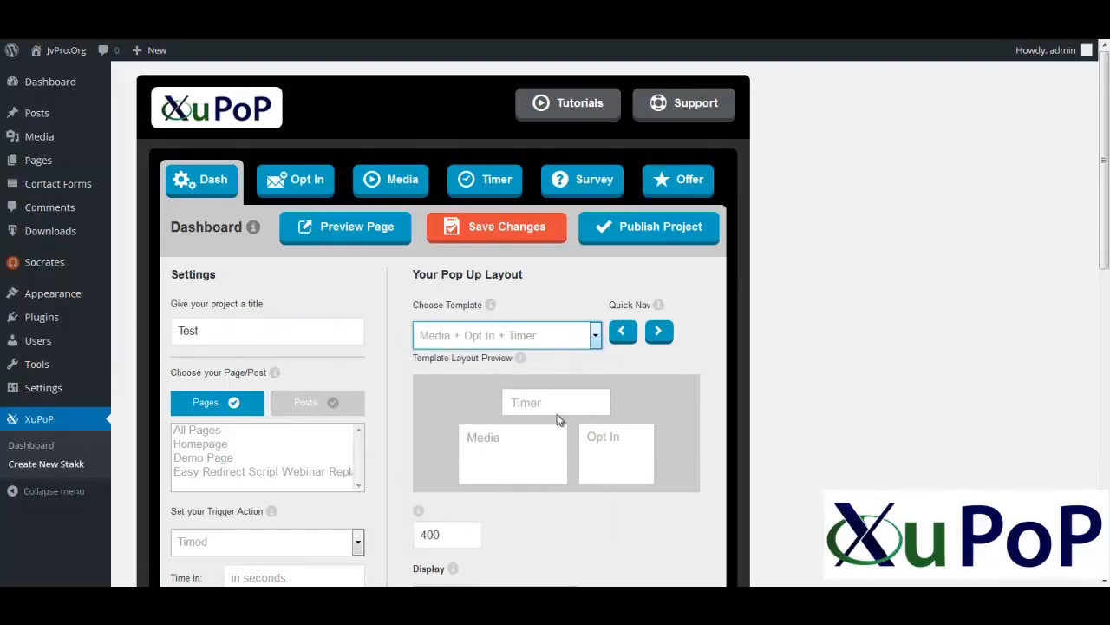
# Step: Set the pop-up's trigger action to Timed with a time in of 2 seconds
pyautogui.scroll(-2, 558, 420)
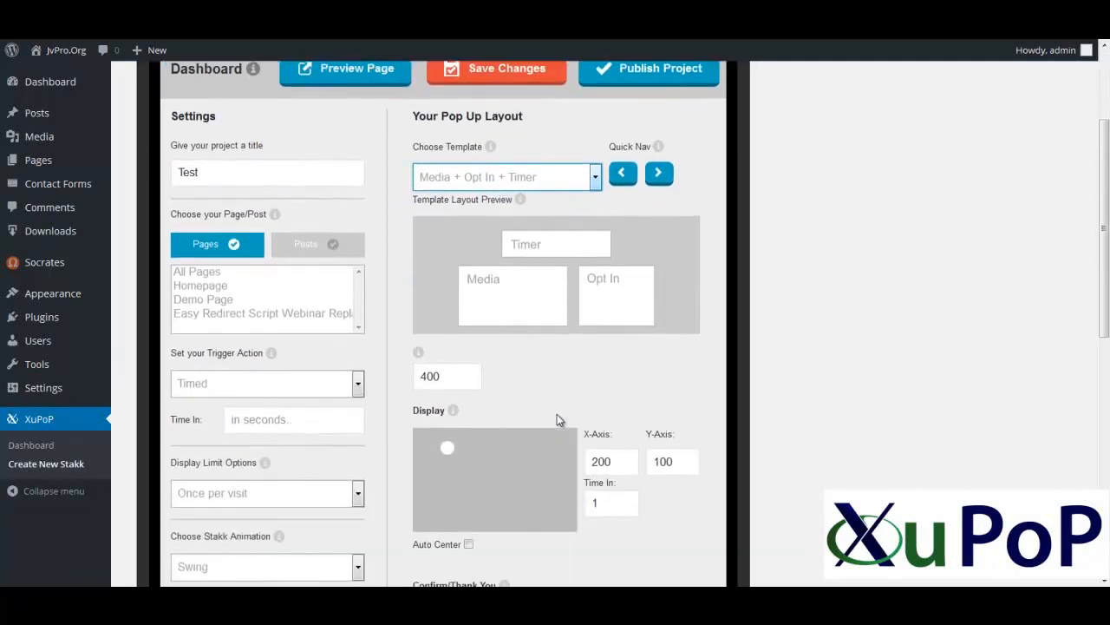
pyautogui.click(305, 386)
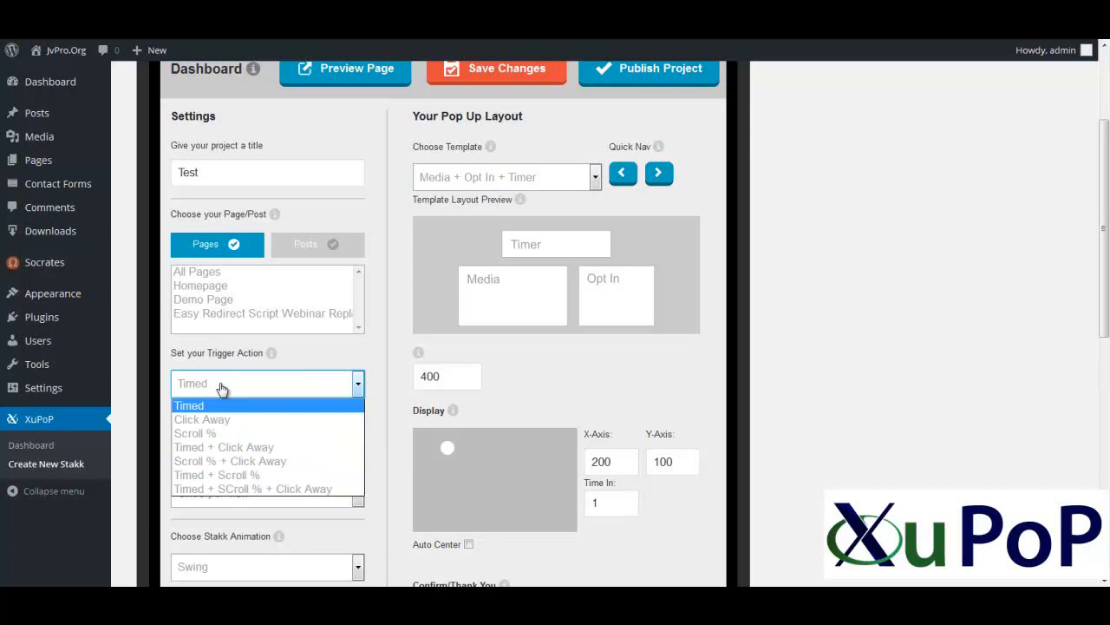
pyautogui.click(223, 388)
pyautogui.click(259, 424)
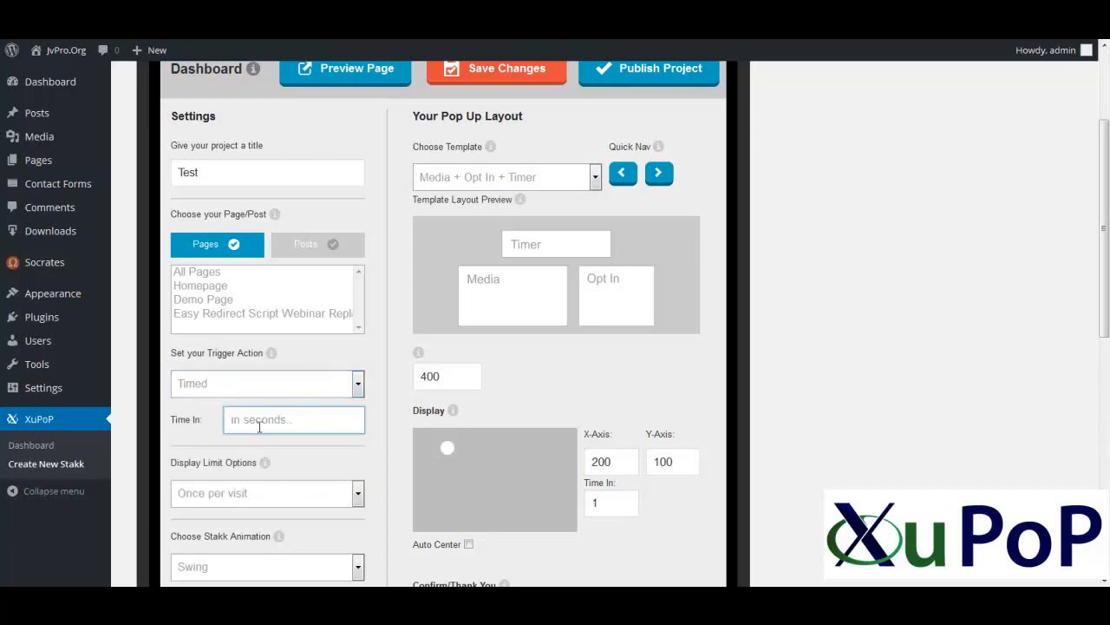
pyautogui.write('2')
pyautogui.press('Tab')
# Step: Select Once per visit as the display limit and Swing as the Stakk animation
pyautogui.scroll(-2, 295, 408)
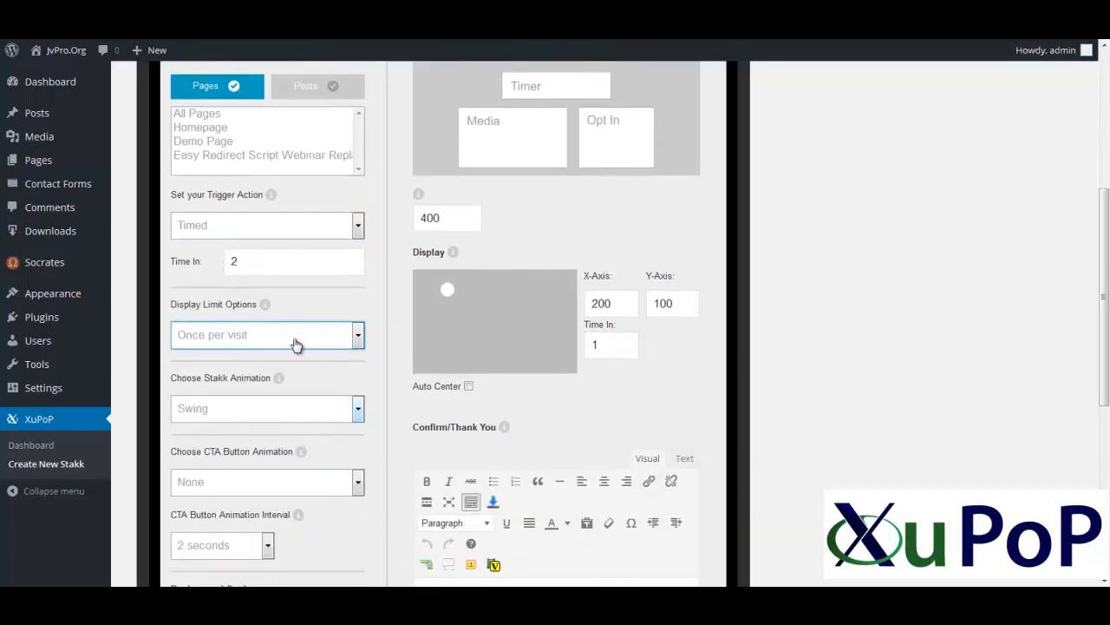
pyautogui.click(298, 344)
pyautogui.click(257, 354)
pyautogui.click(234, 410)
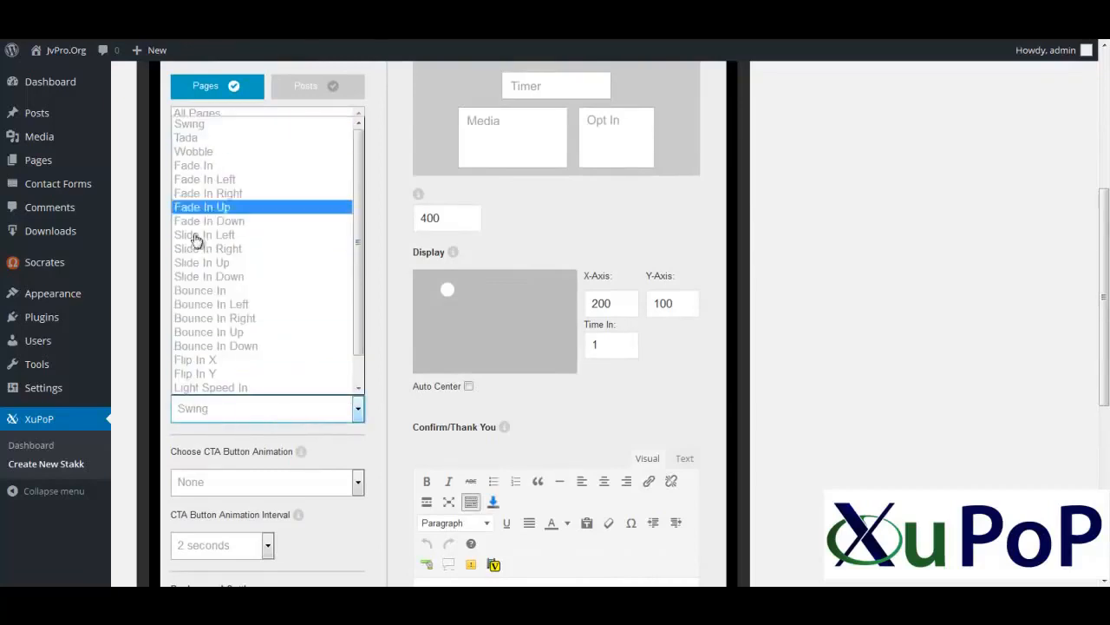
pyautogui.click(216, 124)
# Step: Try the Video background option and set the pop-up's background type to Image
pyautogui.scroll(-3, 232, 309)
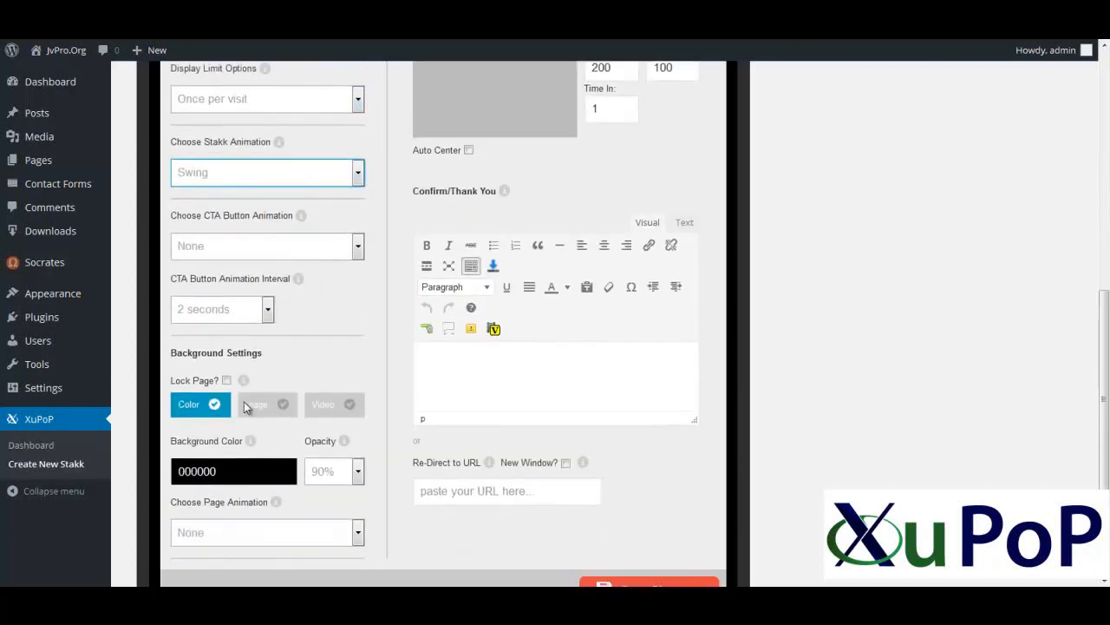
pyautogui.click(326, 403)
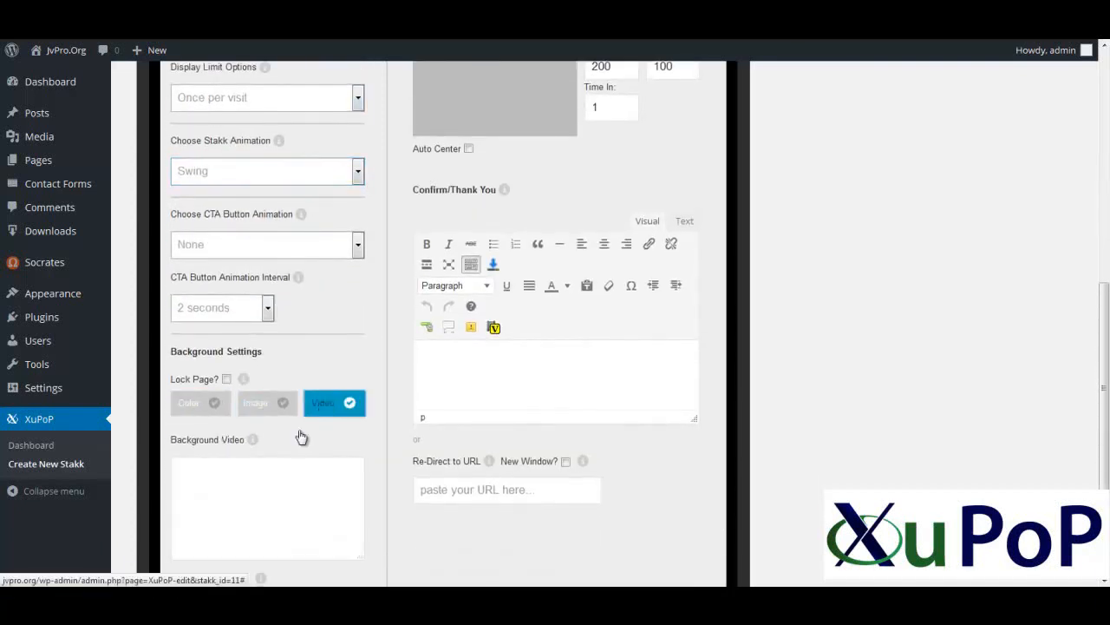
pyautogui.click(248, 497)
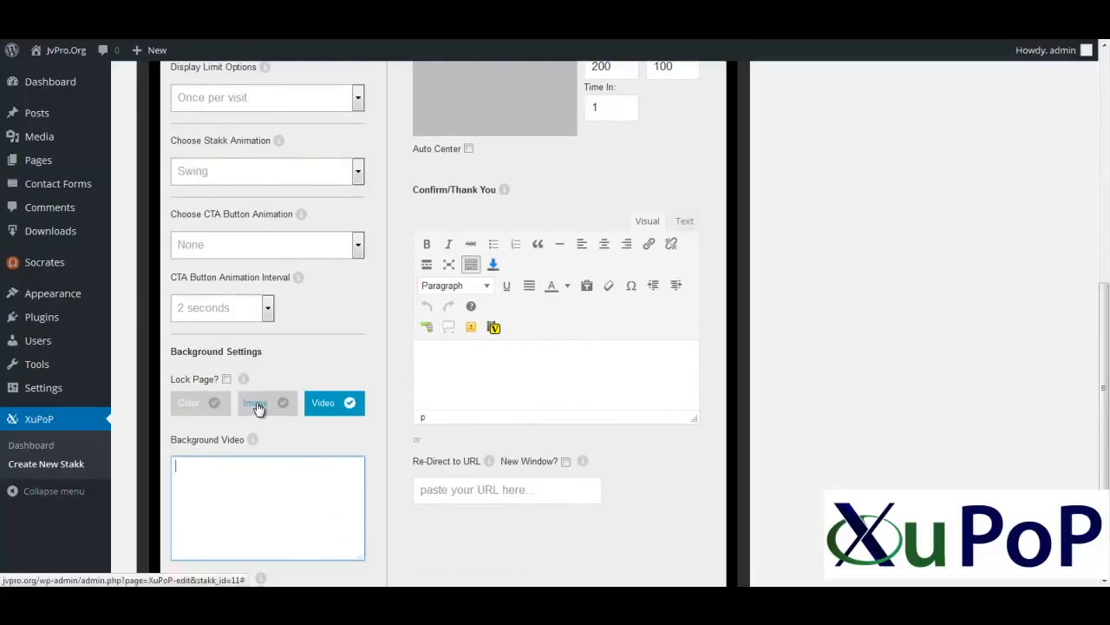
pyautogui.scroll(-2, 264, 438)
pyautogui.click(243, 500)
pyautogui.click(243, 513)
pyautogui.click(264, 331)
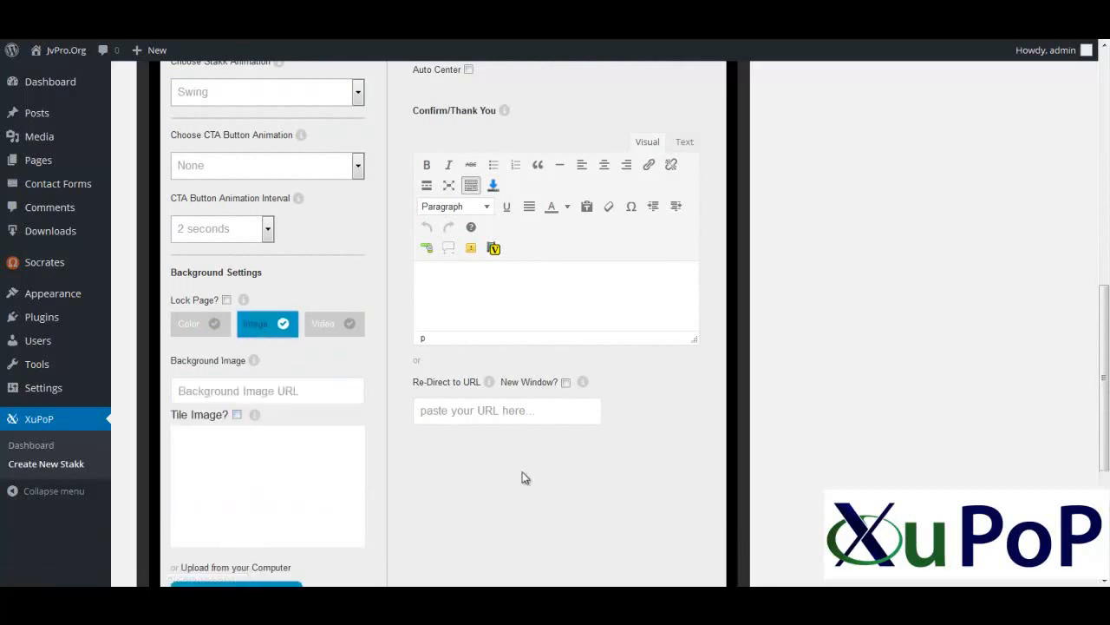
# Step: Review the redirect URL option and the pop-up's display settings
pyautogui.scroll(3, 523, 477)
pyautogui.scroll(-3, 488, 545)
pyautogui.click(458, 409)
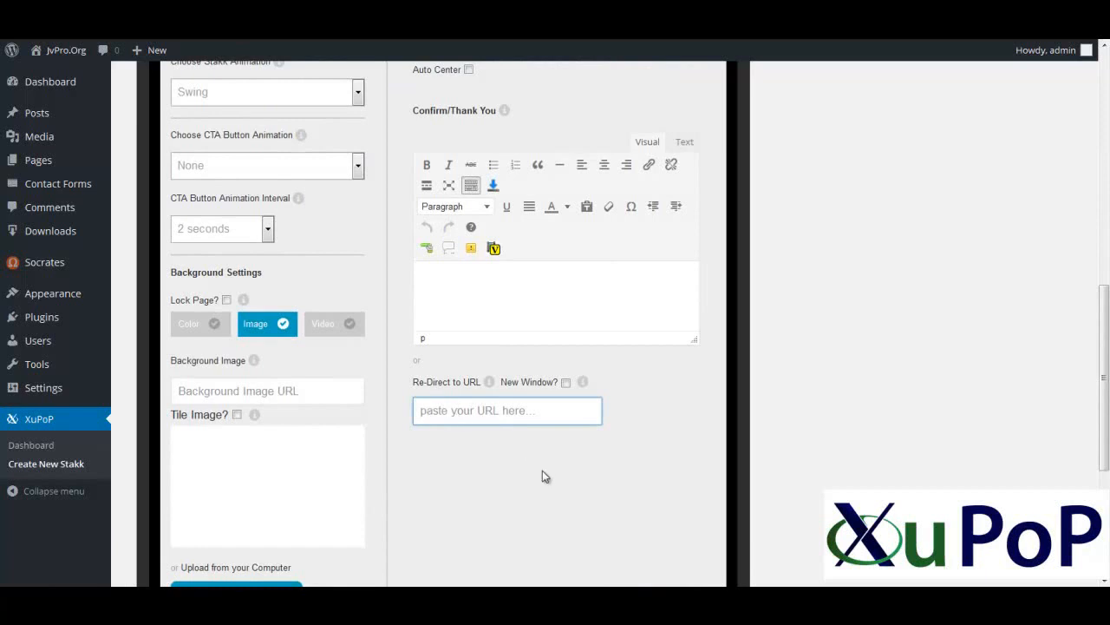
pyautogui.scroll(4, 542, 470)
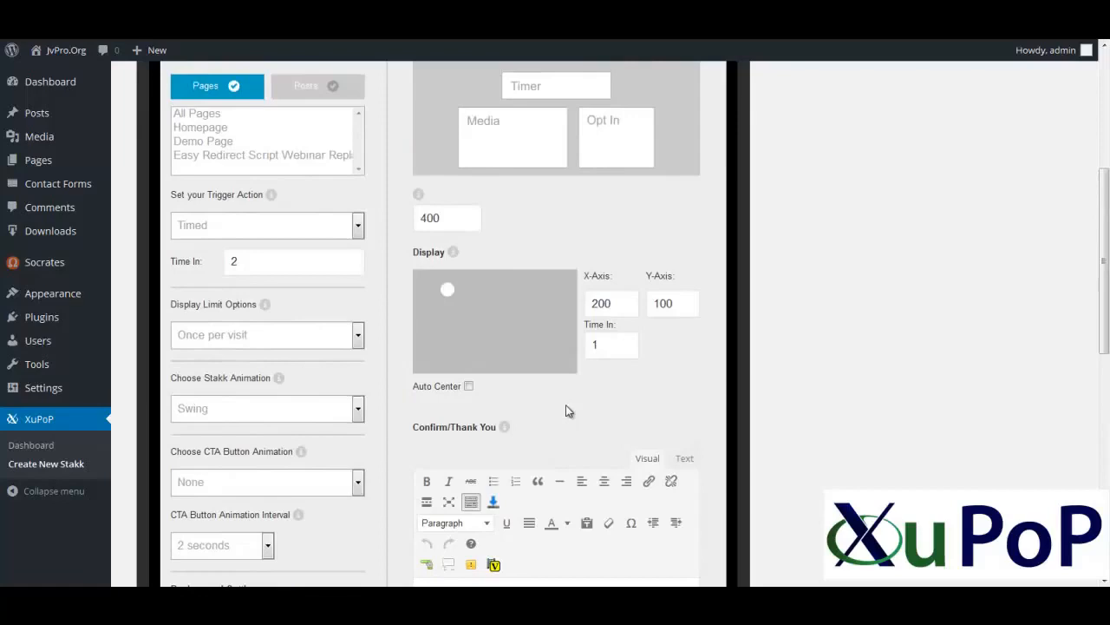
pyautogui.scroll(4, 566, 411)
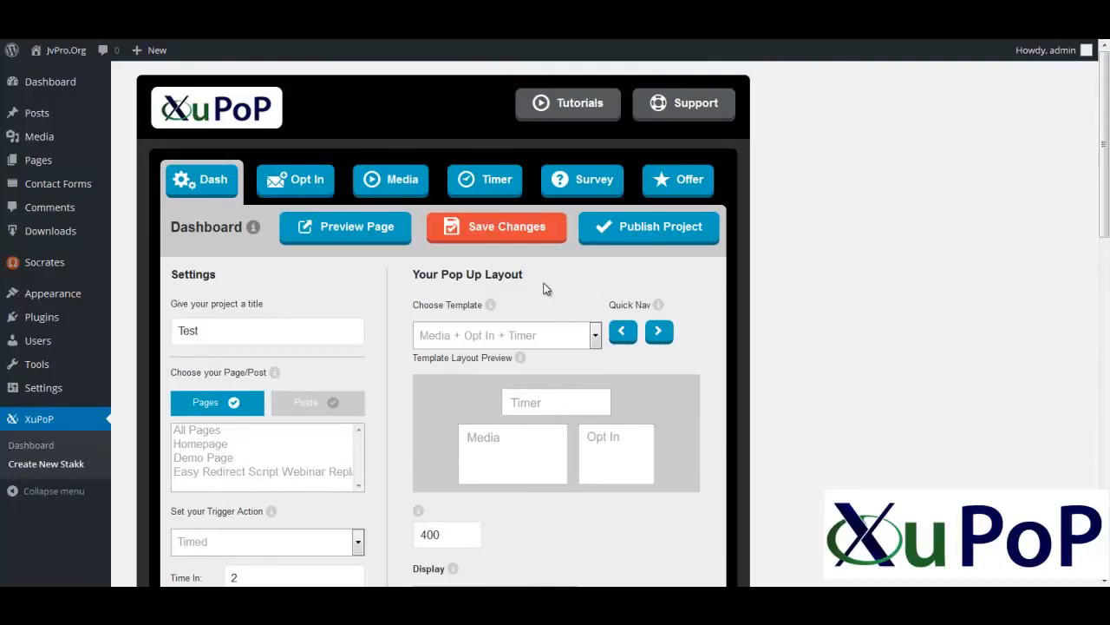
# Step: In the email opt-in settings, try the own form code option, turn it back off, and exclude the name field
pyautogui.click(300, 189)
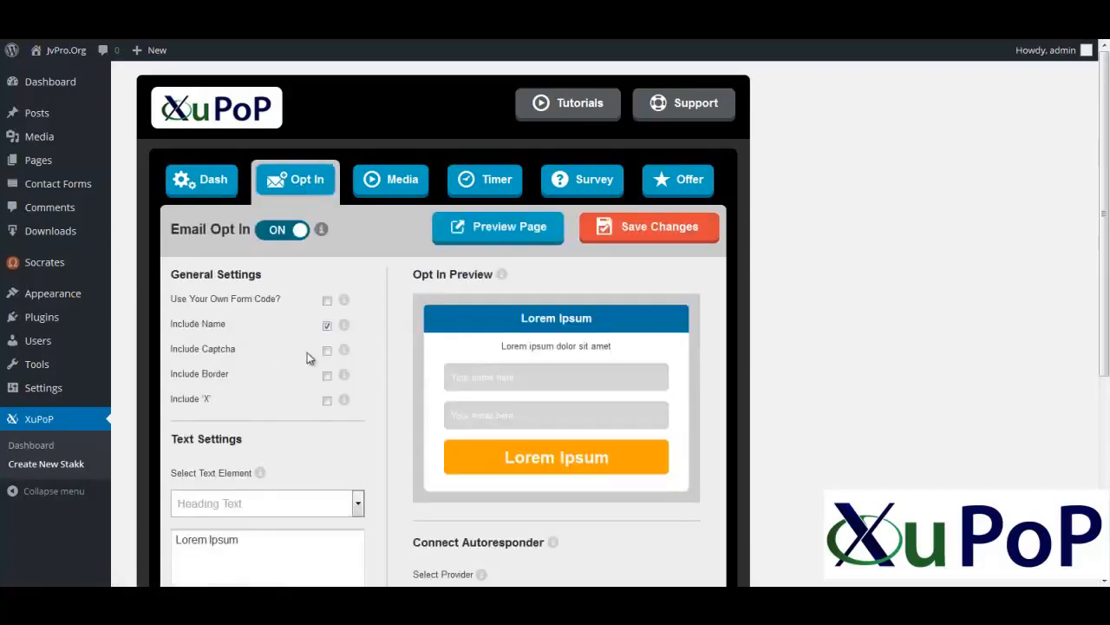
pyautogui.click(327, 301)
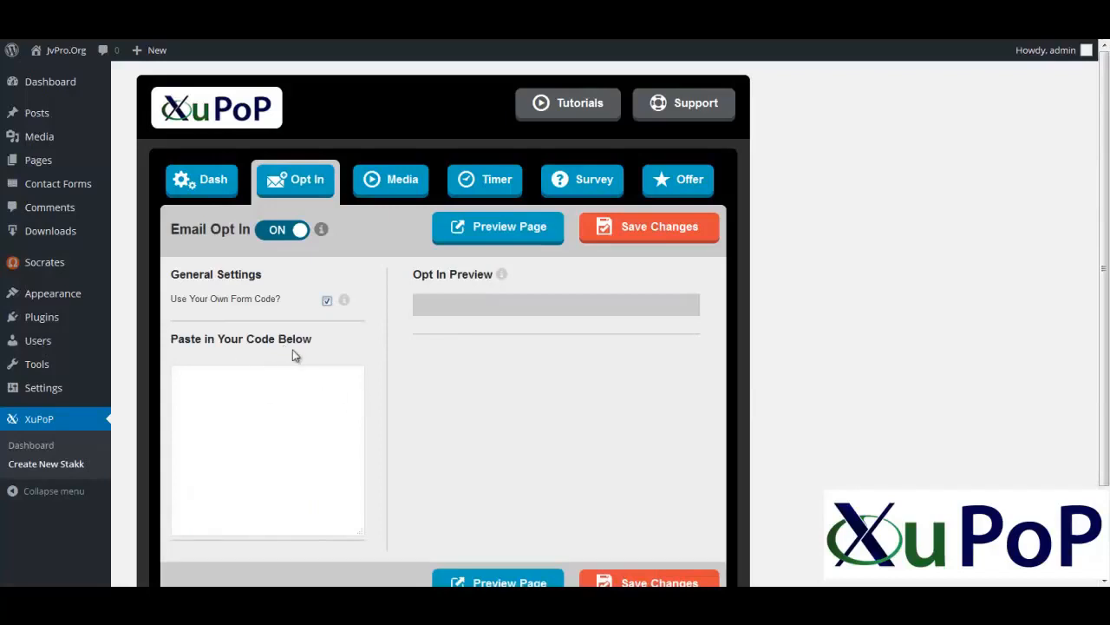
pyautogui.click(273, 386)
pyautogui.click(327, 303)
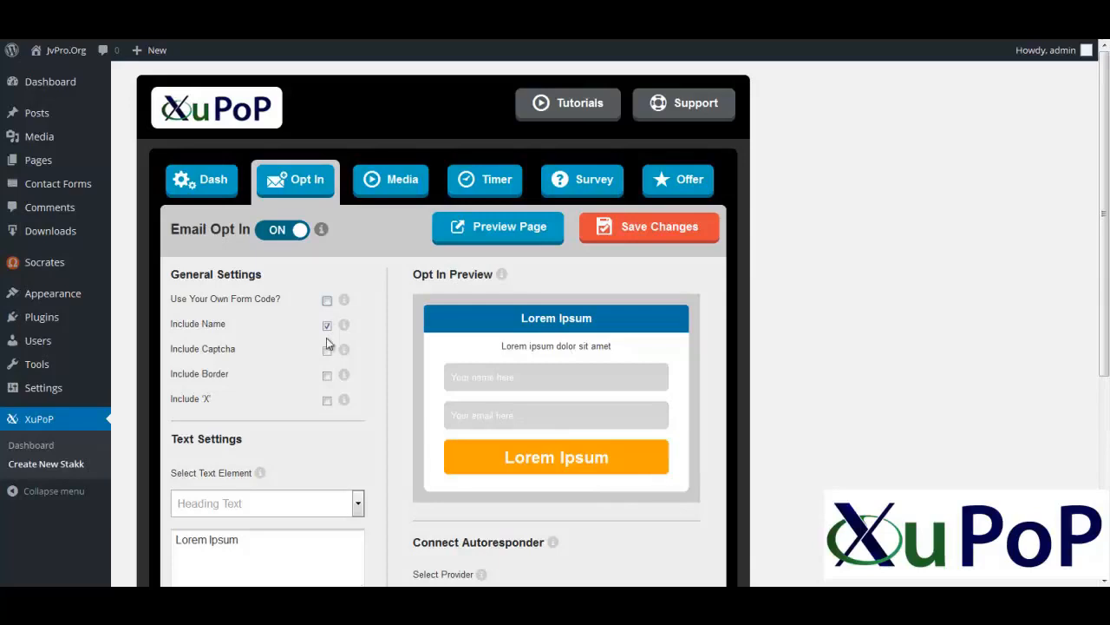
pyautogui.click(327, 326)
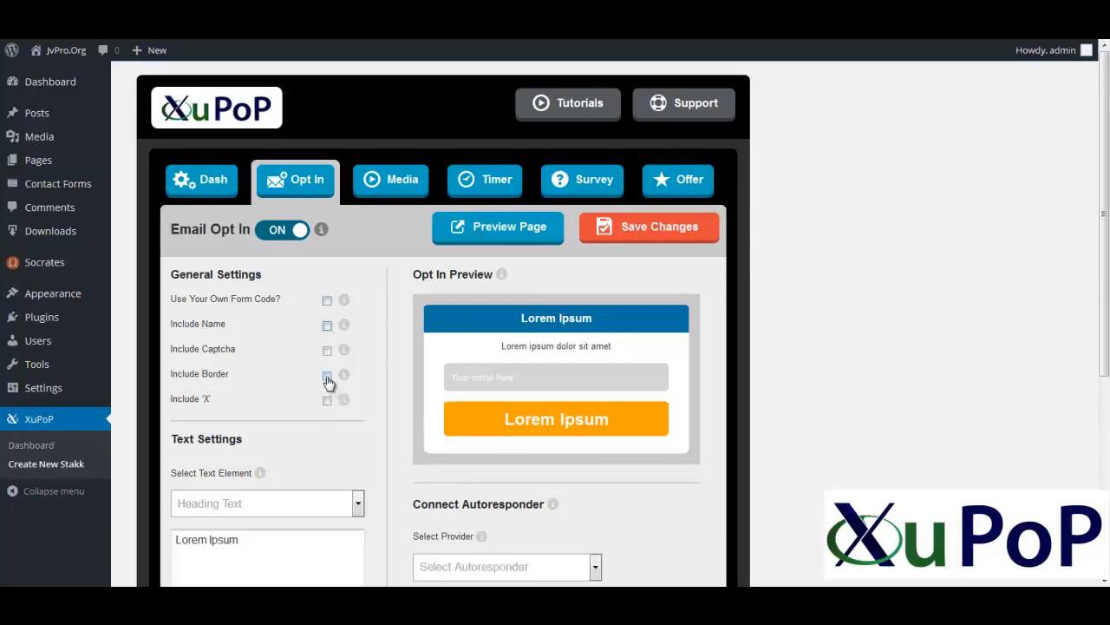
# Step: Try Aweber as the autoresponder provider, set it to GetResponse instead, and check its mailing list choices
pyautogui.scroll(-3, 512, 460)
pyautogui.click(514, 419)
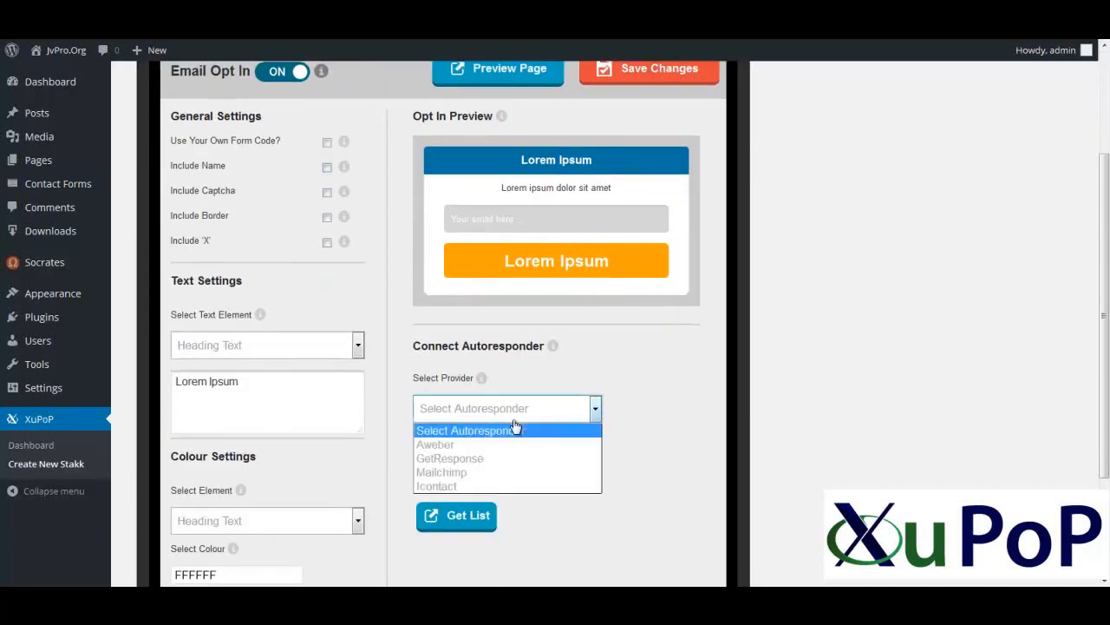
pyautogui.click(464, 446)
pyautogui.click(518, 416)
pyautogui.click(462, 458)
pyautogui.click(512, 416)
pyautogui.click(617, 425)
pyautogui.click(548, 474)
pyautogui.click(602, 477)
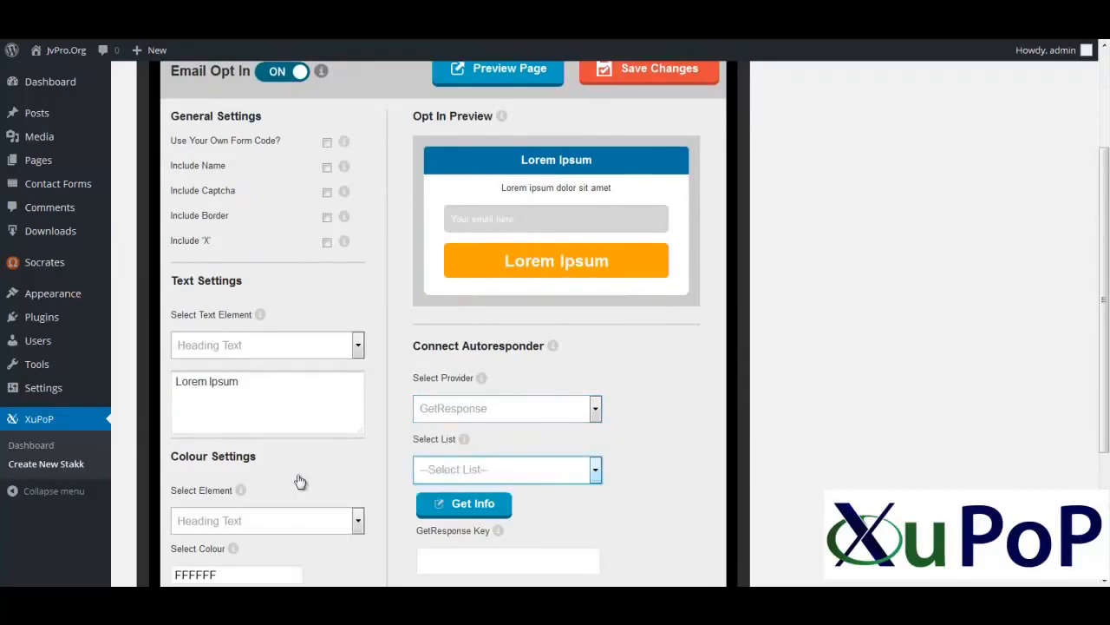
# Step: Examine the opt-in form's colour element choices and the colour picker for the heading text
pyautogui.scroll(-3, 298, 477)
pyautogui.click(249, 368)
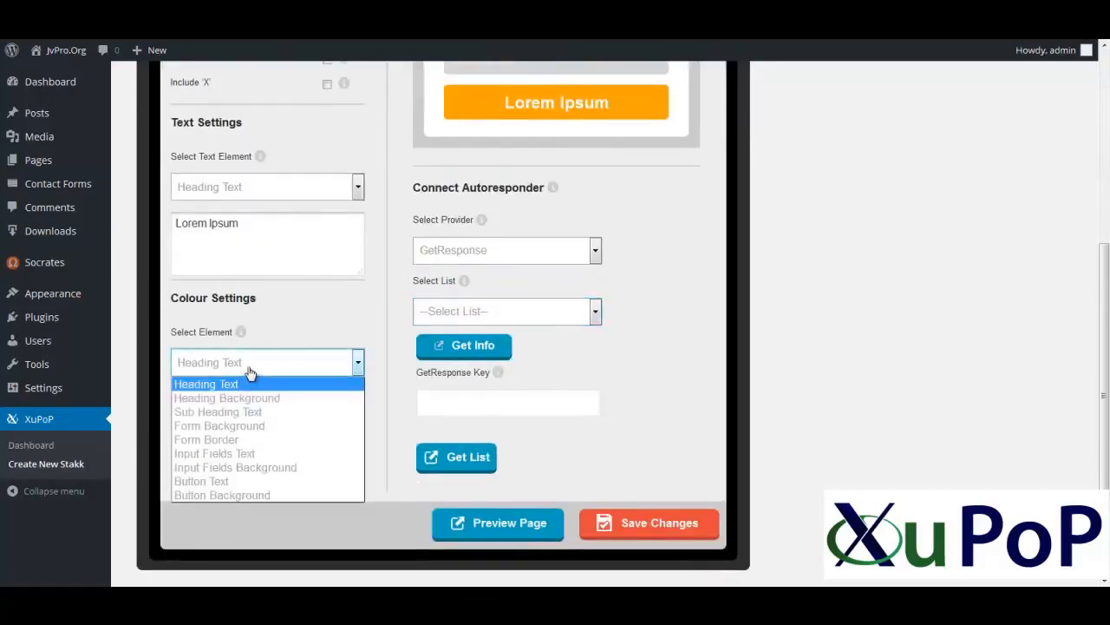
pyautogui.click(249, 380)
pyautogui.scroll(1, 252, 409)
pyautogui.scroll(1, 259, 438)
pyautogui.scroll(-1, 263, 449)
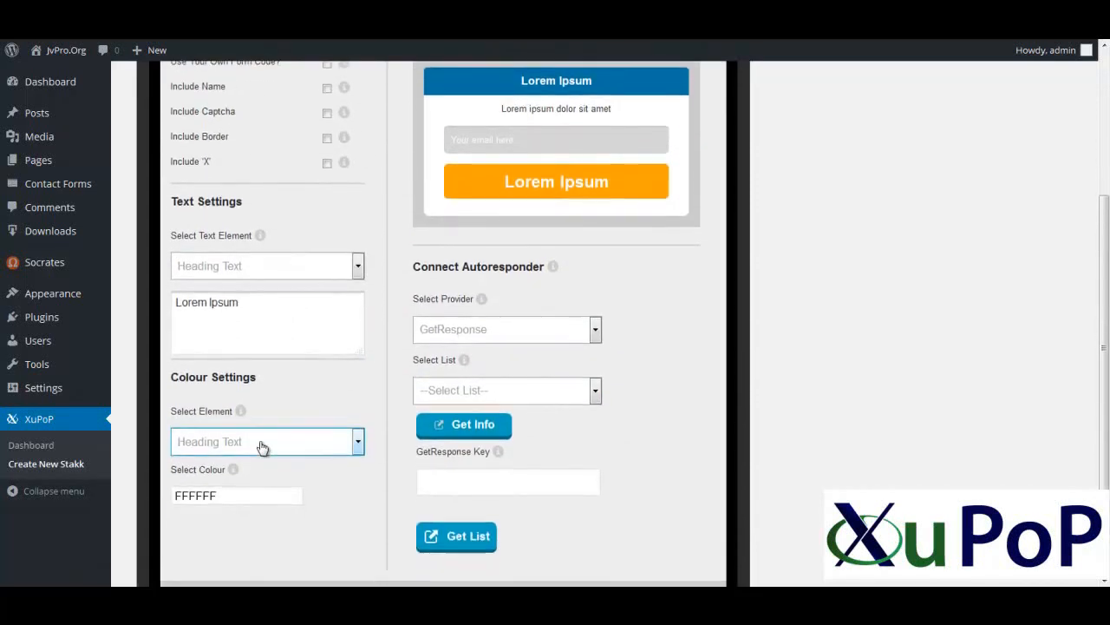
pyautogui.click(233, 492)
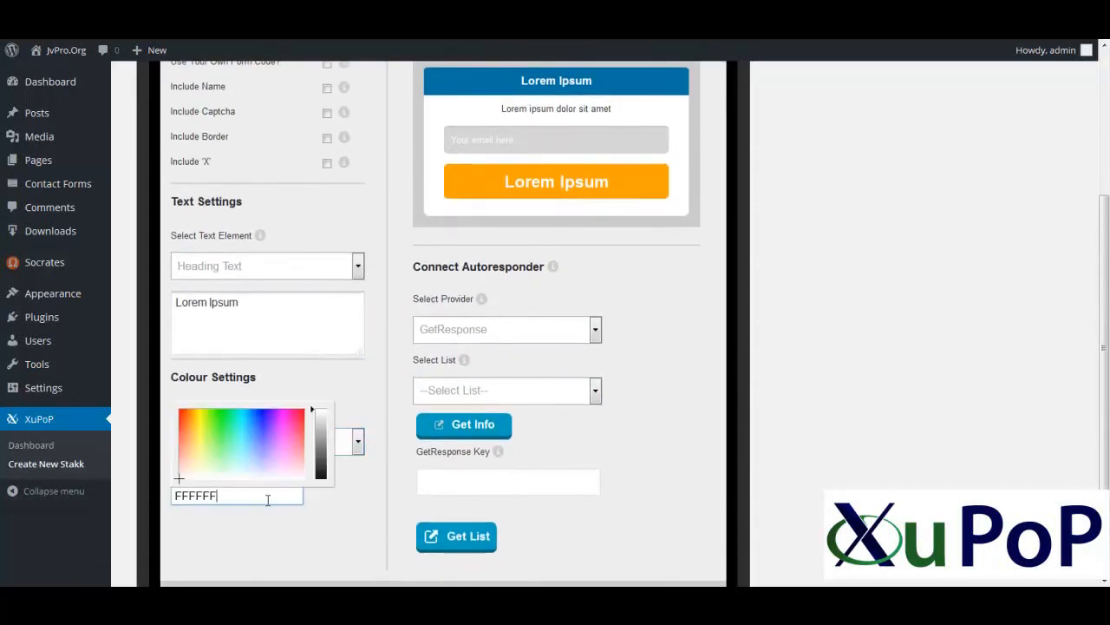
pyautogui.click(360, 513)
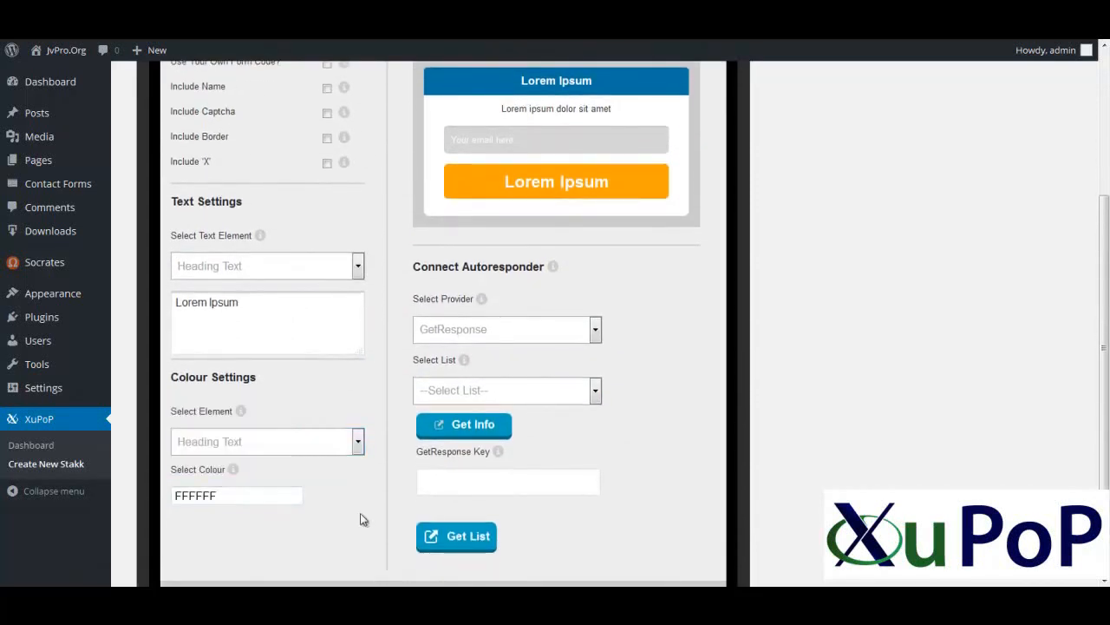
# Step: Set both the sub heading text and the button text of the opt-in form to "Get Instant Access"
pyautogui.click(258, 270)
pyautogui.click(235, 301)
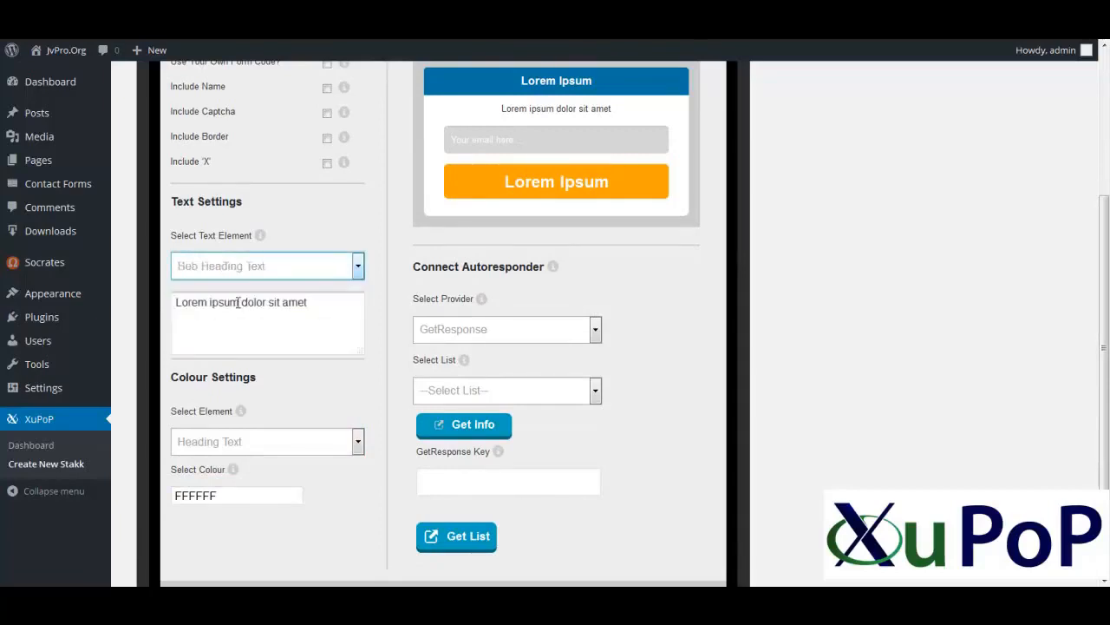
pyautogui.click(309, 304)
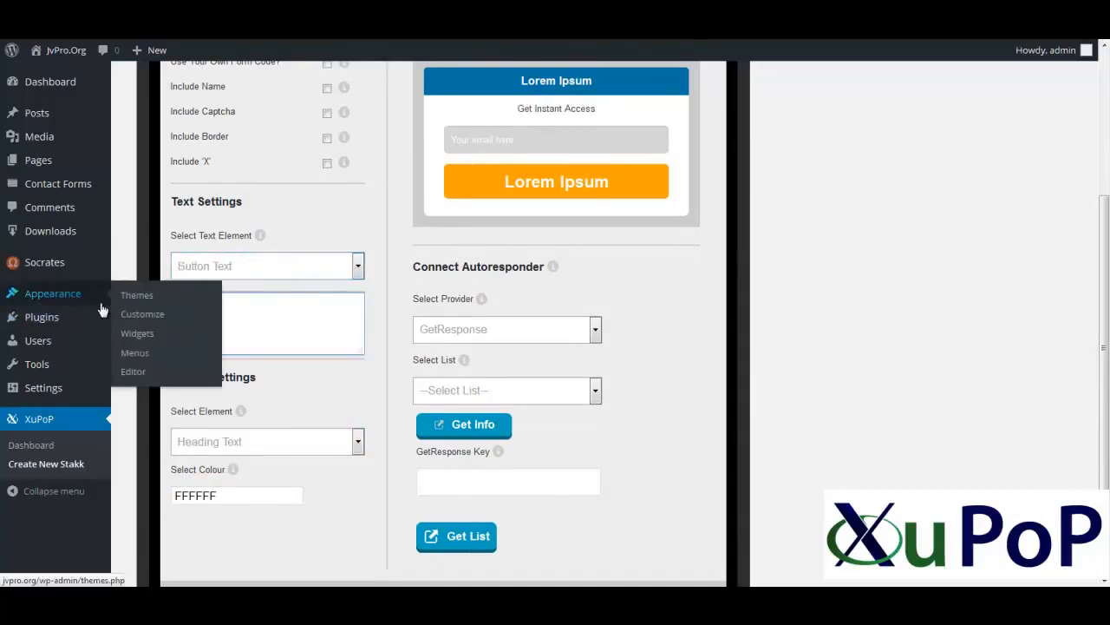
pyautogui.write('Get Instant A')
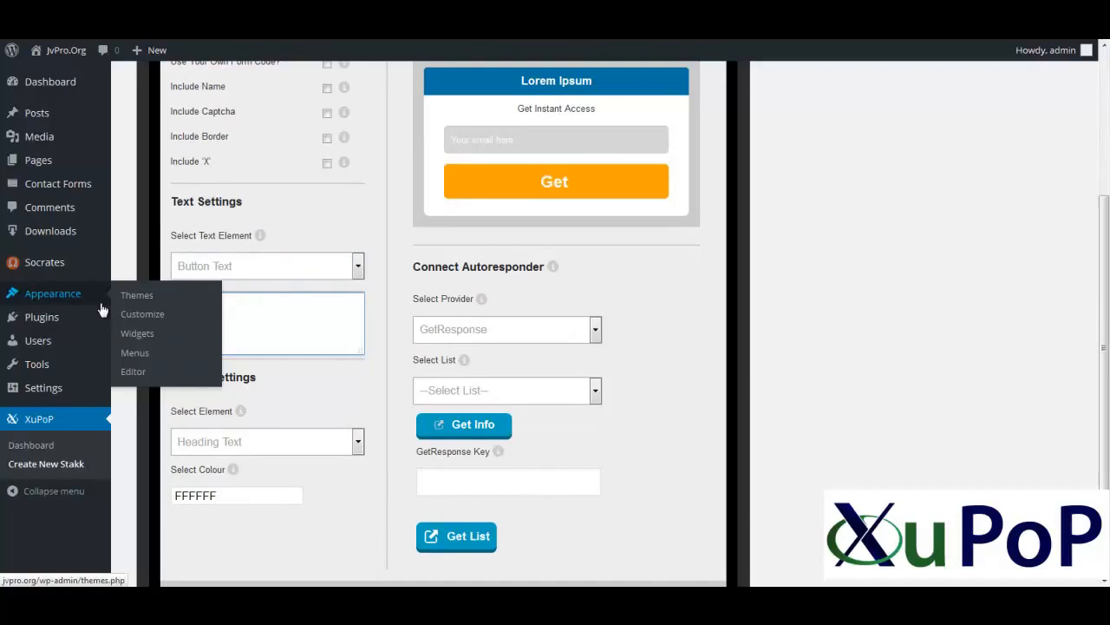
pyautogui.write('ccess')
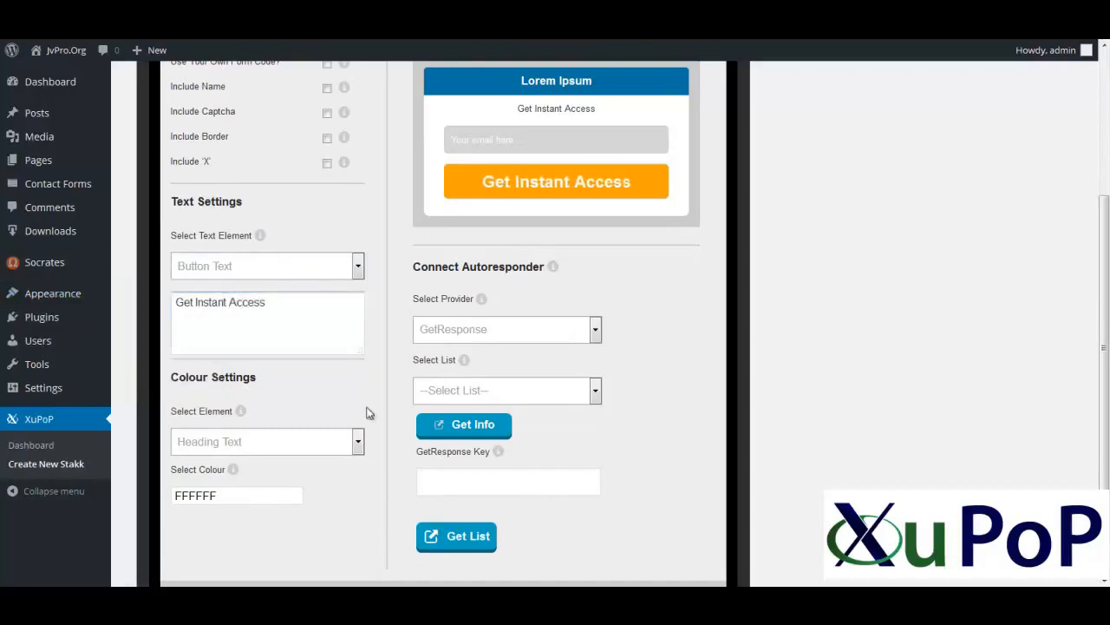
# Step: Show the sub heading text again in the opt-in form's text settings
pyautogui.click(295, 269)
pyautogui.click(253, 304)
pyautogui.click(314, 389)
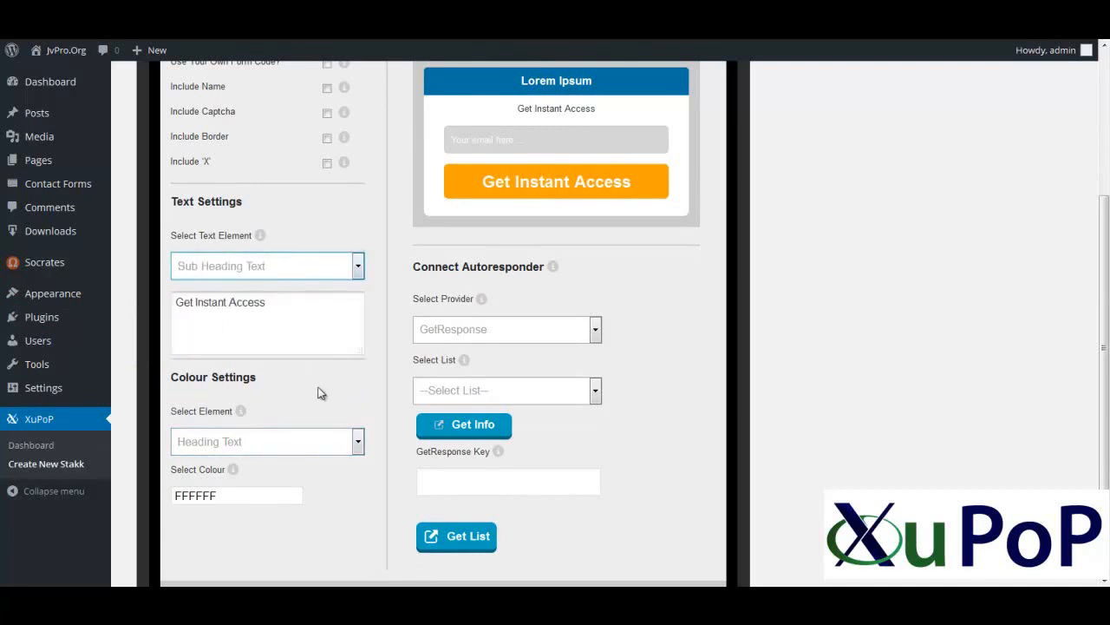
# Step: Open the pop-up's media settings and set the media type to Image
pyautogui.scroll(3, 327, 405)
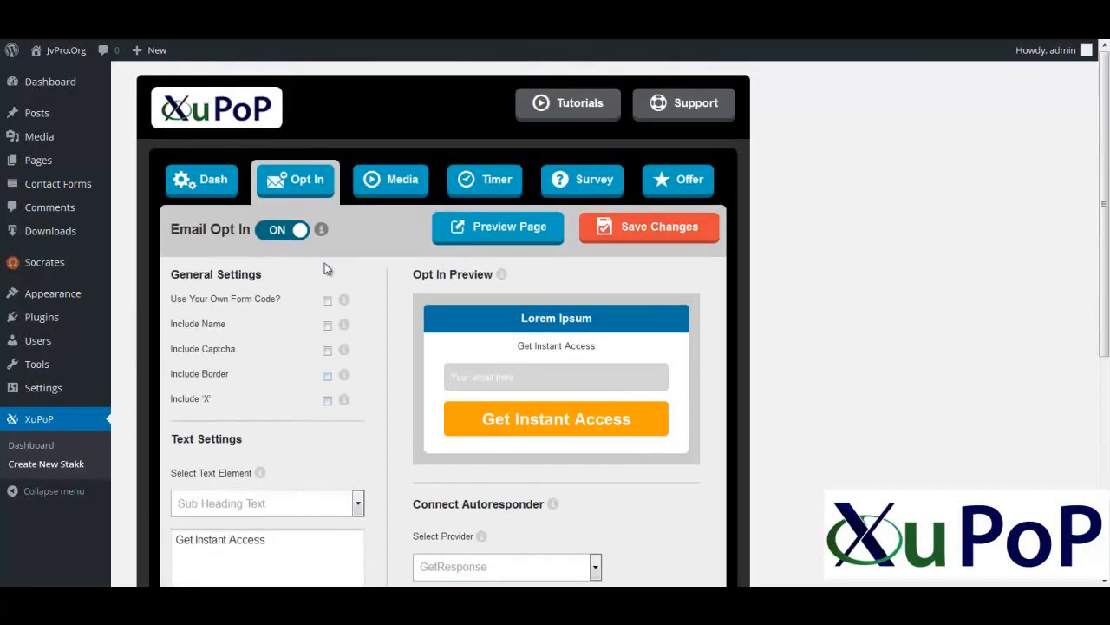
pyautogui.click(389, 181)
pyautogui.click(282, 345)
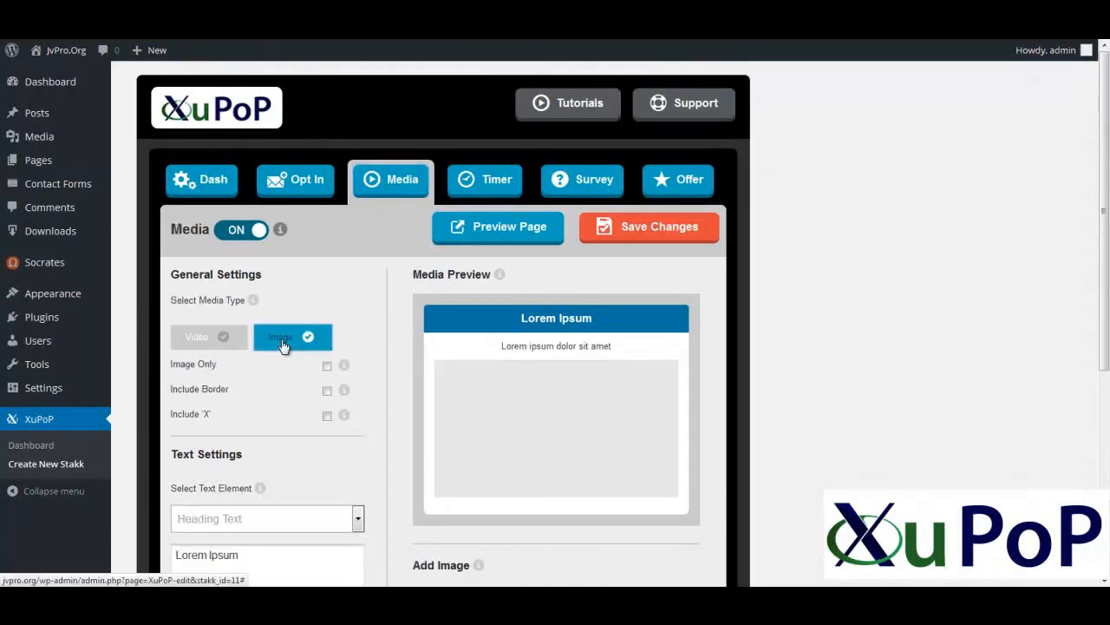
# Step: Switch the media type to Video and look over the video embed code and text element settings
pyautogui.click(185, 339)
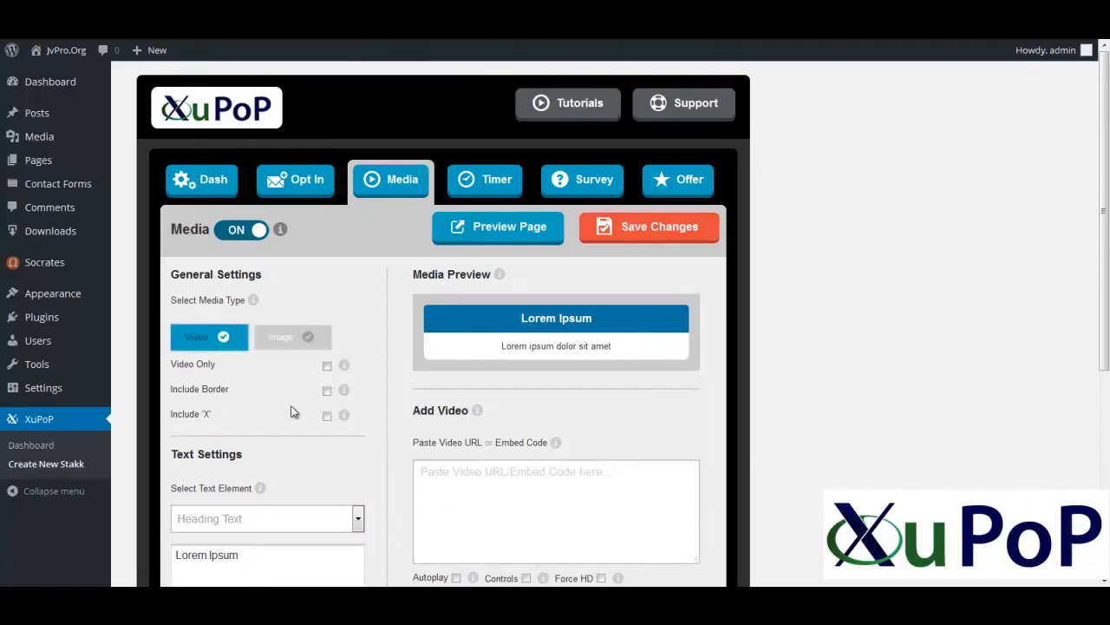
pyautogui.scroll(-1, 291, 410)
pyautogui.click(513, 417)
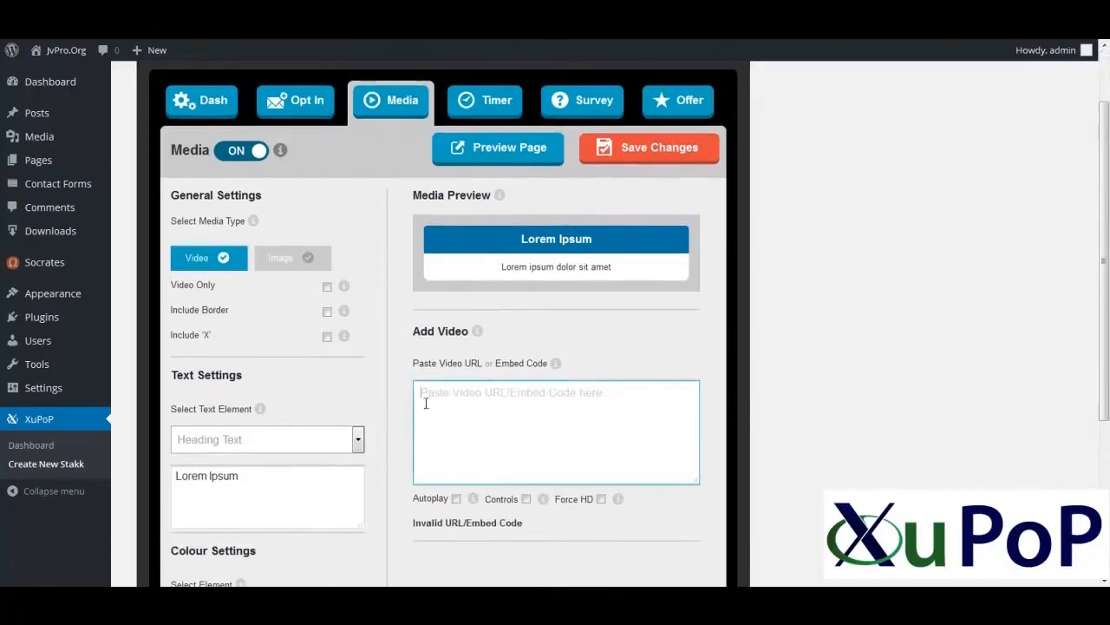
pyautogui.click(274, 441)
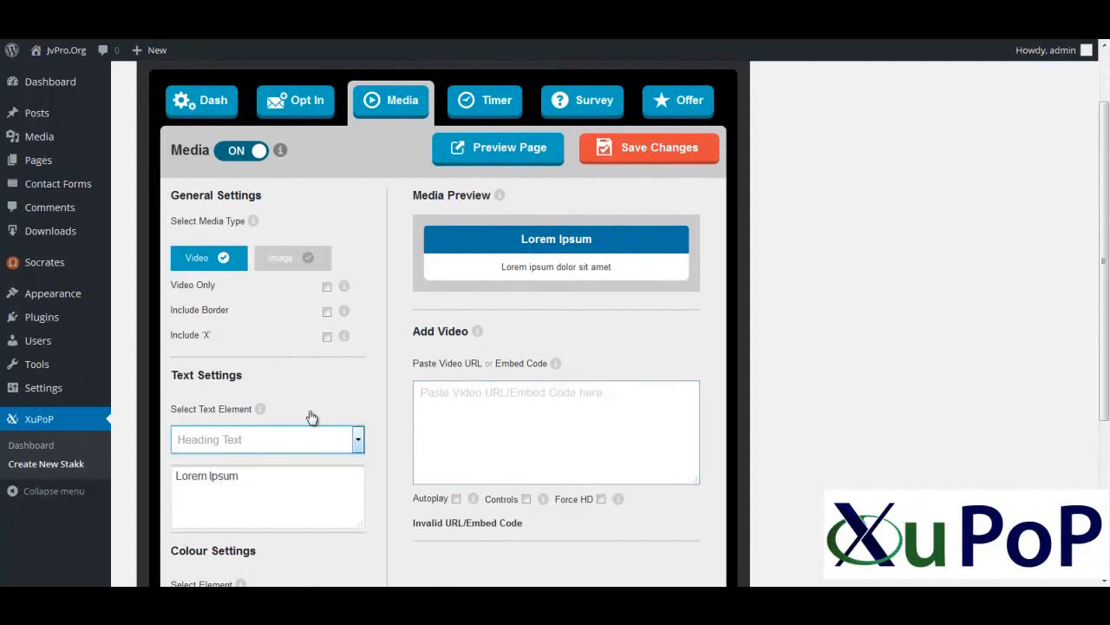
pyautogui.scroll(-5, 311, 413)
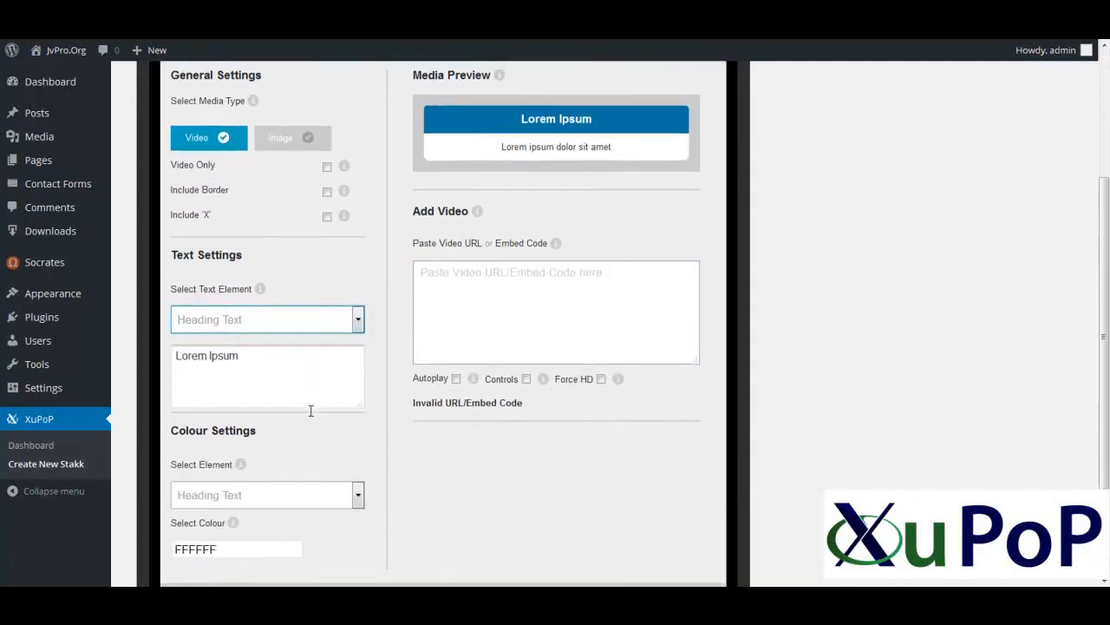
# Step: Enable the Autoplay, Controls and Force HD options for the pop-up's video
pyautogui.click(456, 262)
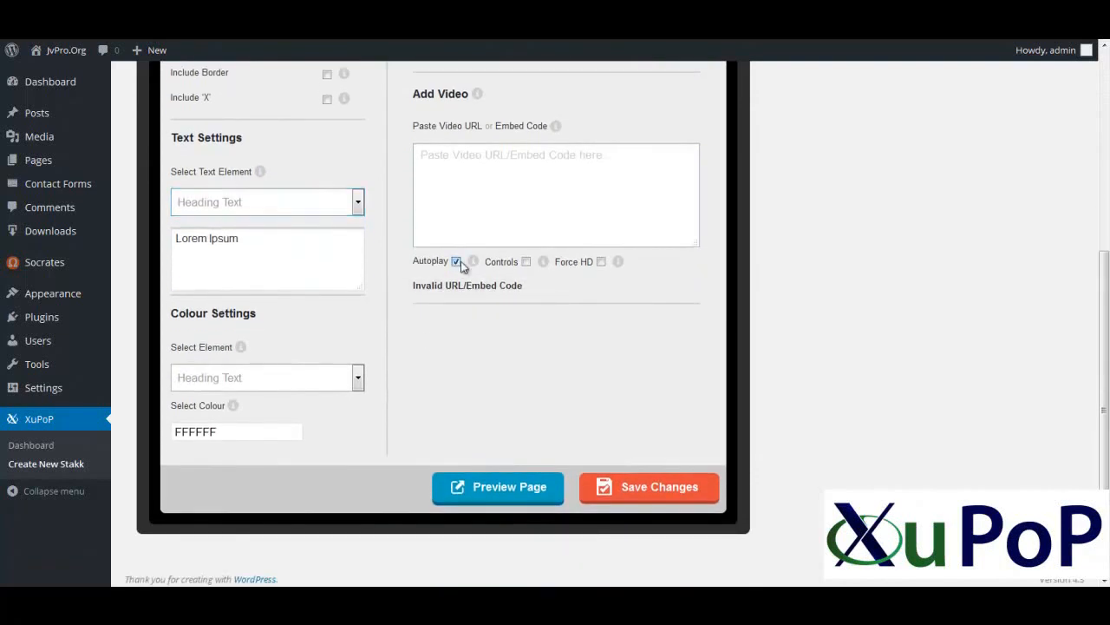
pyautogui.click(525, 262)
pyautogui.click(602, 263)
pyautogui.scroll(3, 442, 264)
pyautogui.scroll(2, 441, 269)
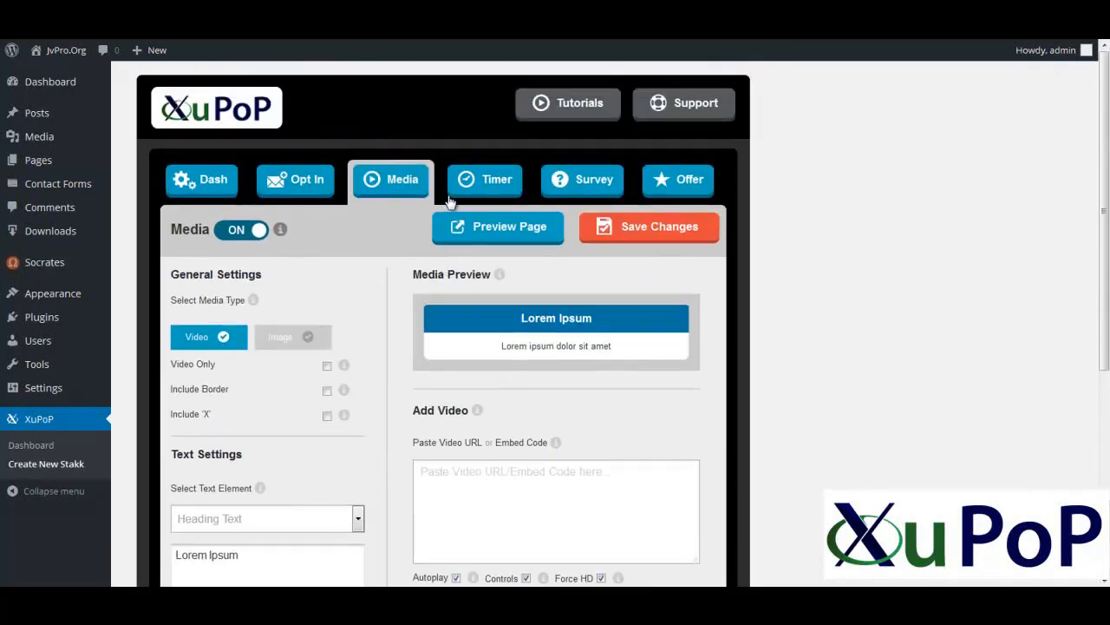
# Step: Open the pop-up's timer settings and set the countdown to end on 8 September 2015 at 09:00
pyautogui.click(485, 179)
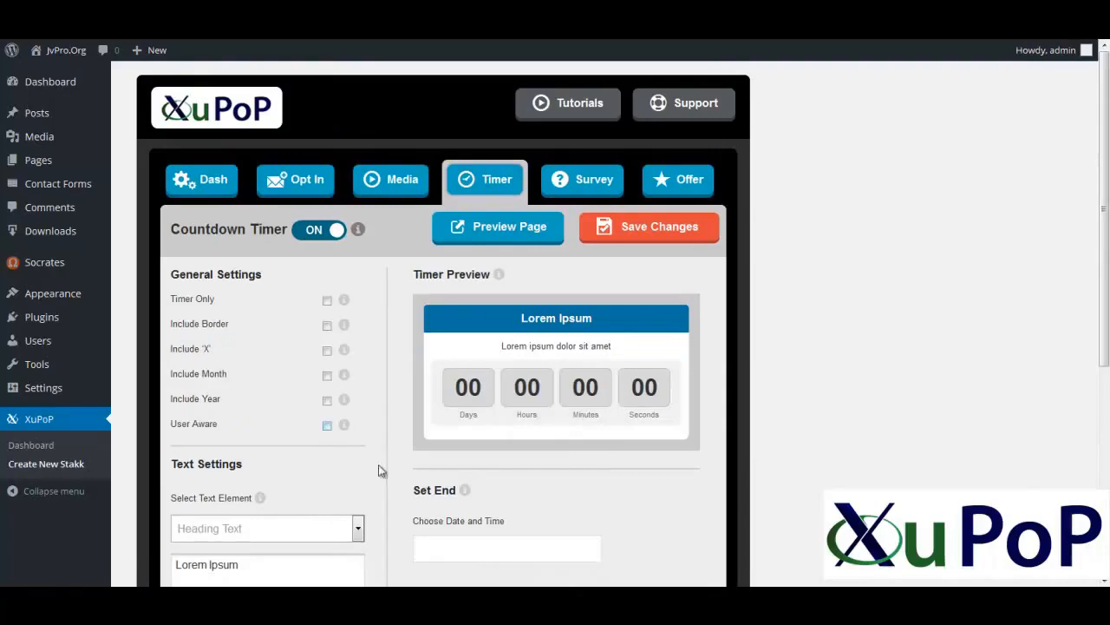
pyautogui.click(444, 543)
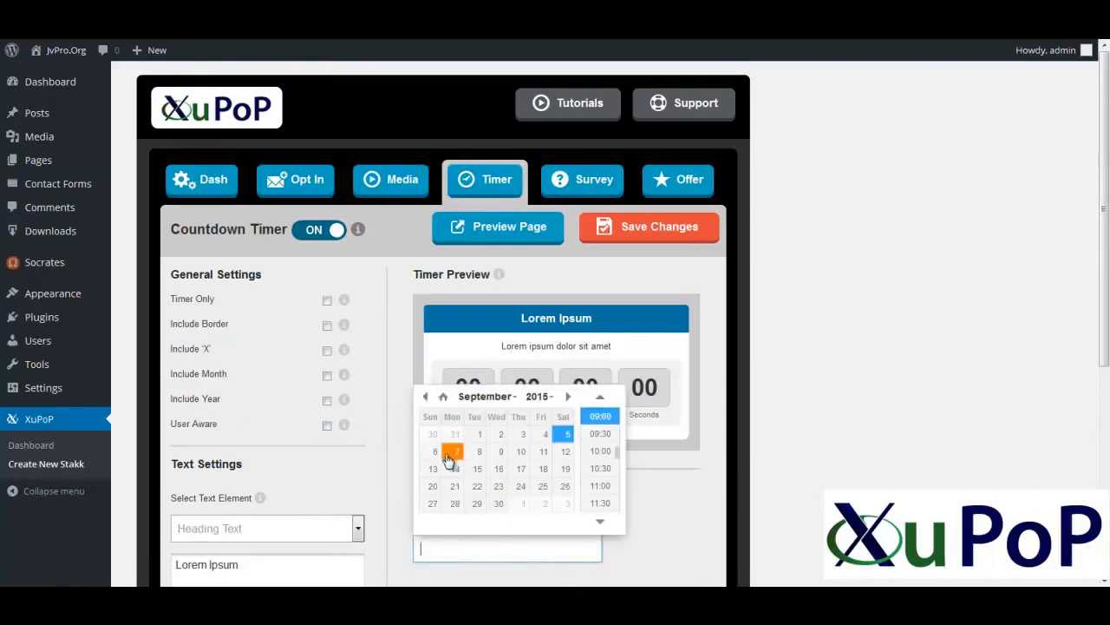
pyautogui.click(480, 452)
pyautogui.click(659, 491)
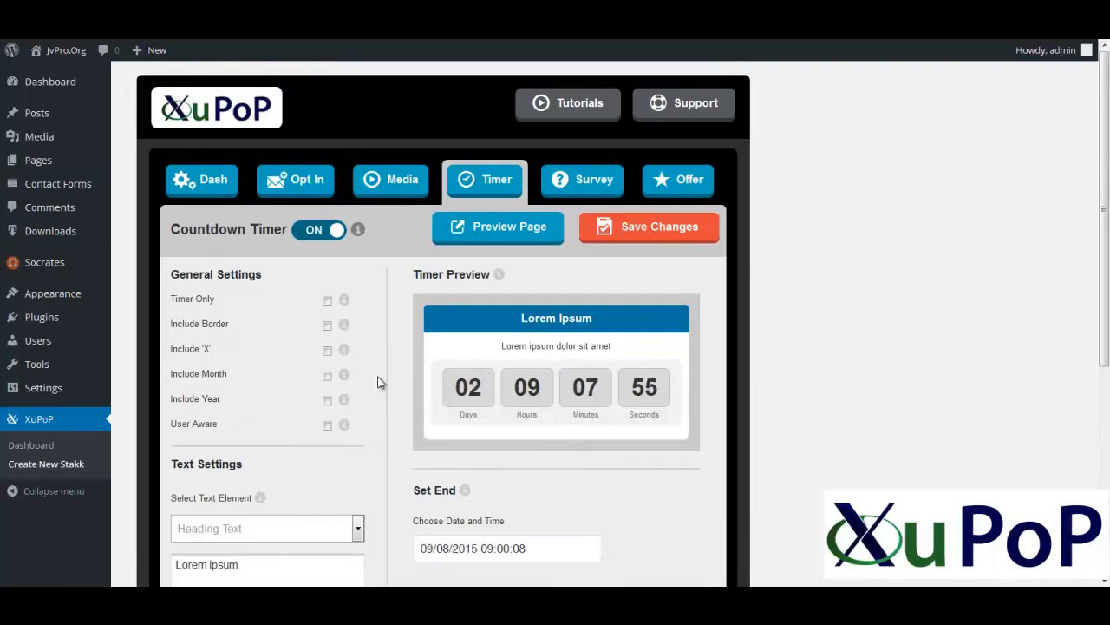
# Step: Make the countdown timer User Aware and set its number of days to 3
pyautogui.click(327, 378)
pyautogui.click(327, 379)
pyautogui.click(327, 425)
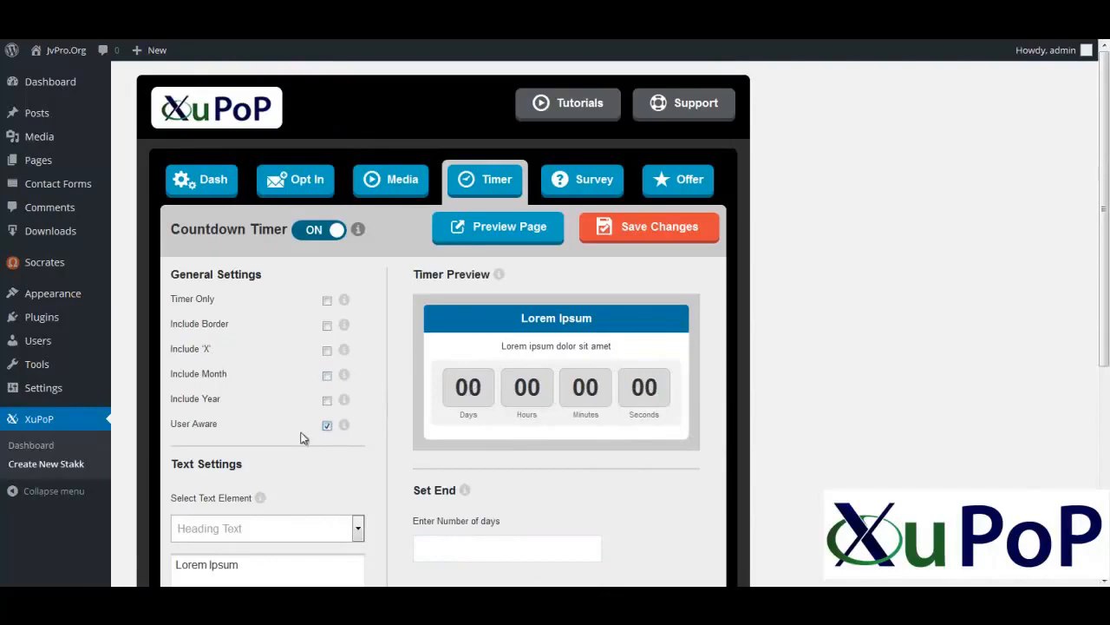
pyautogui.click(481, 548)
pyautogui.write('3')
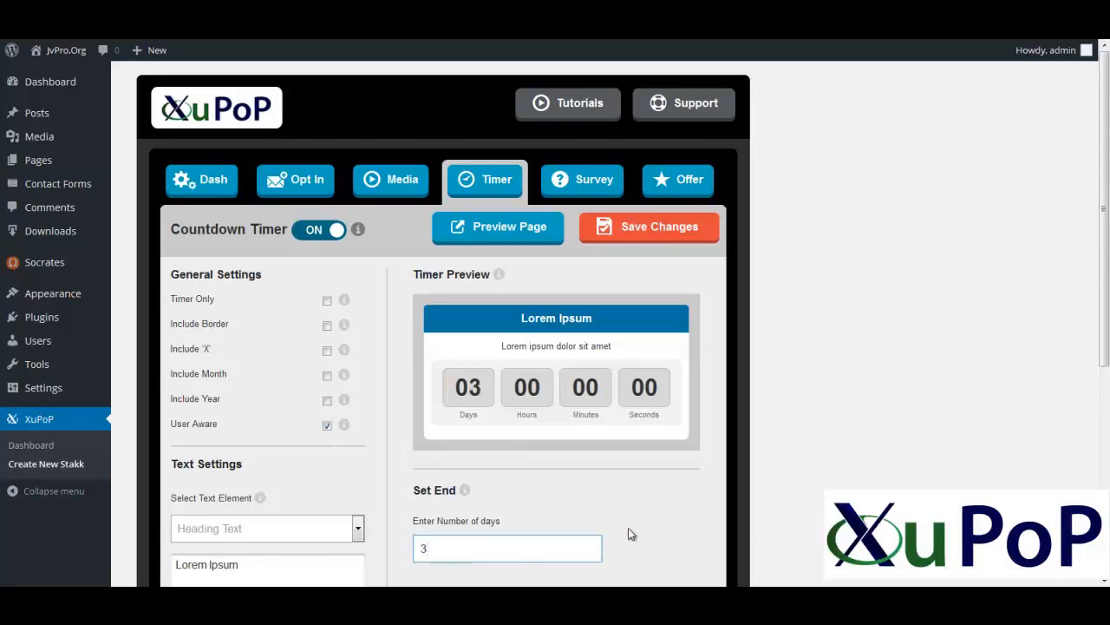
pyautogui.click(628, 528)
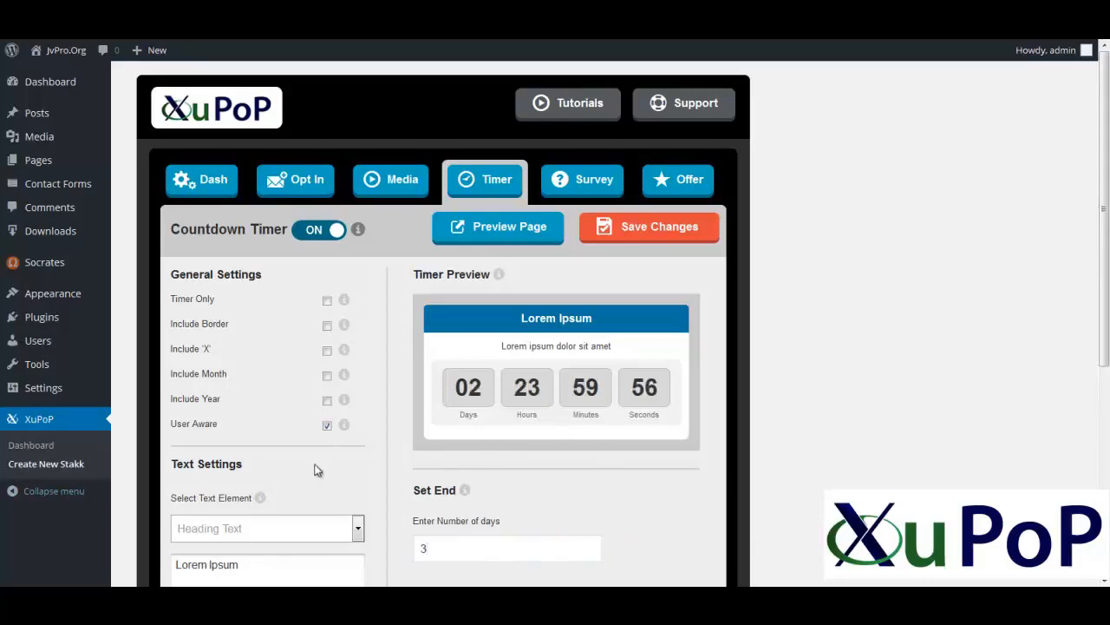
# Step: Examine the text element choices for the countdown timer, keeping Heading Text selected
pyautogui.scroll(-2, 318, 466)
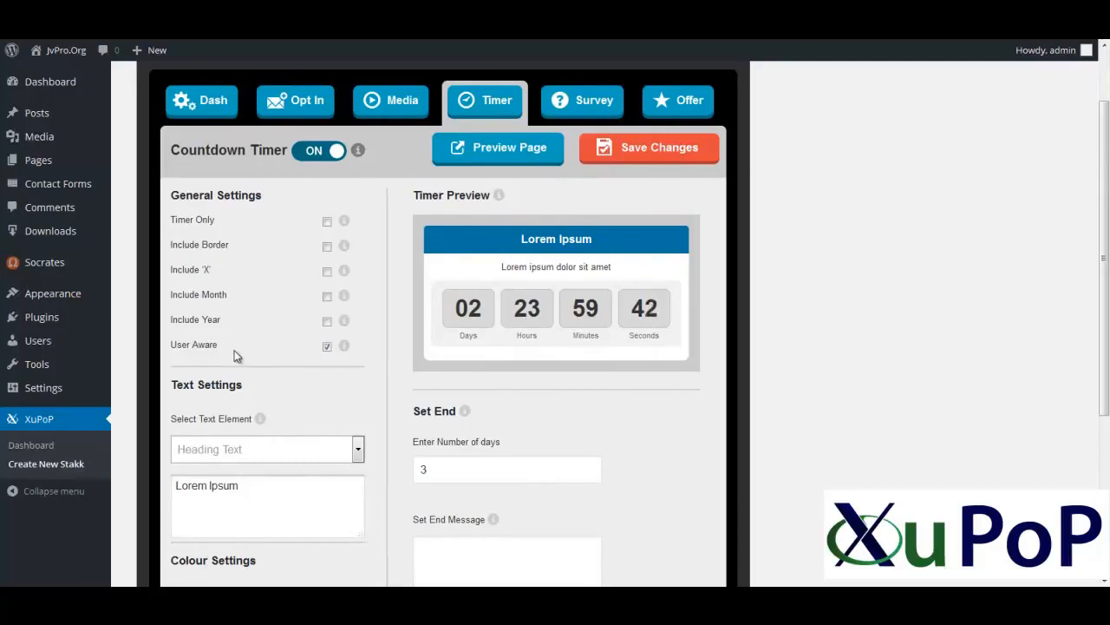
pyautogui.click(251, 451)
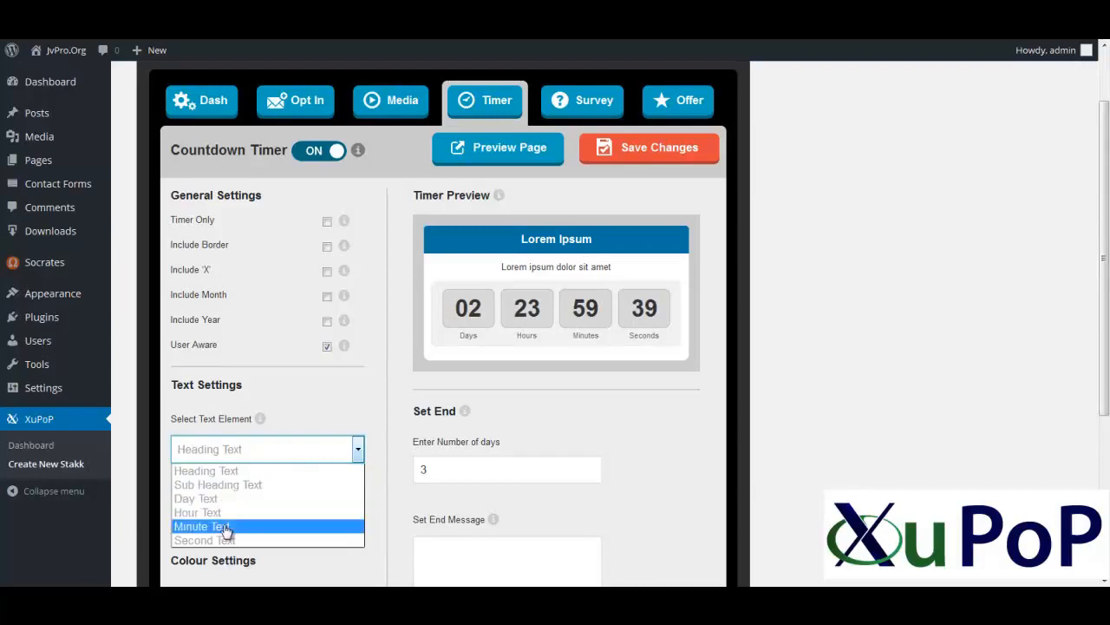
pyautogui.click(221, 472)
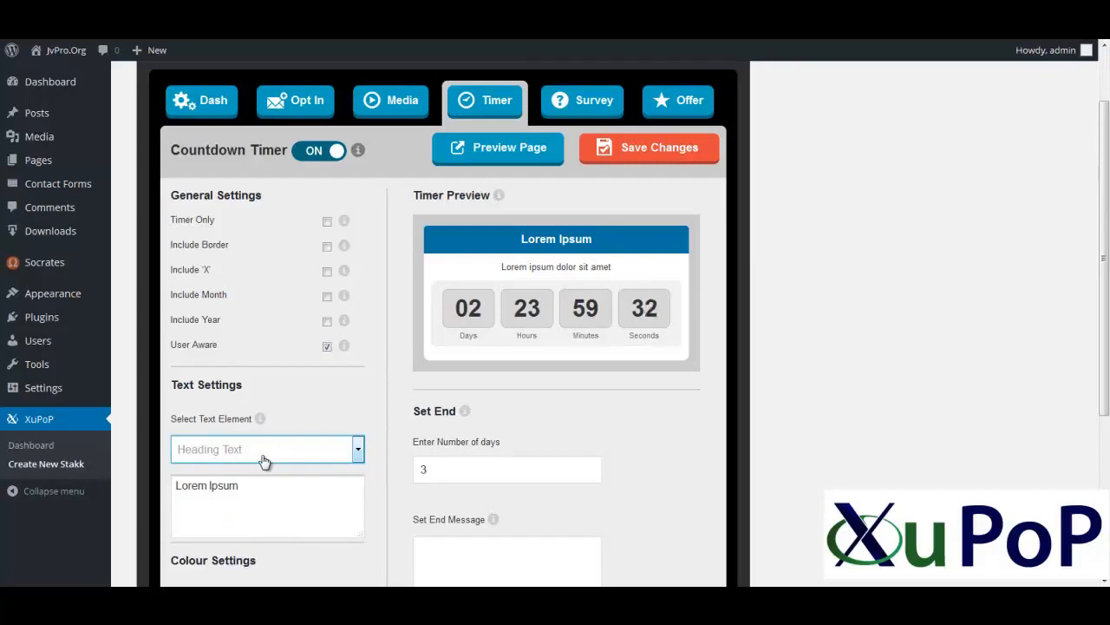
pyautogui.scroll(2, 264, 459)
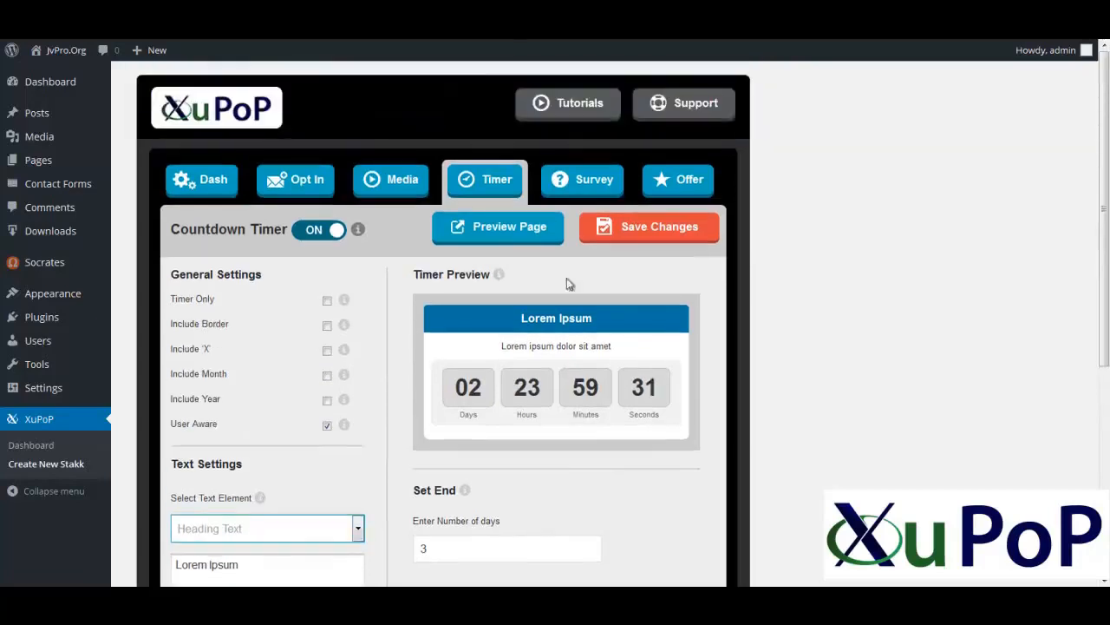
# Step: Open the survey settings and set the text of question 1 to "Best Plugin Ever!"
pyautogui.click(590, 178)
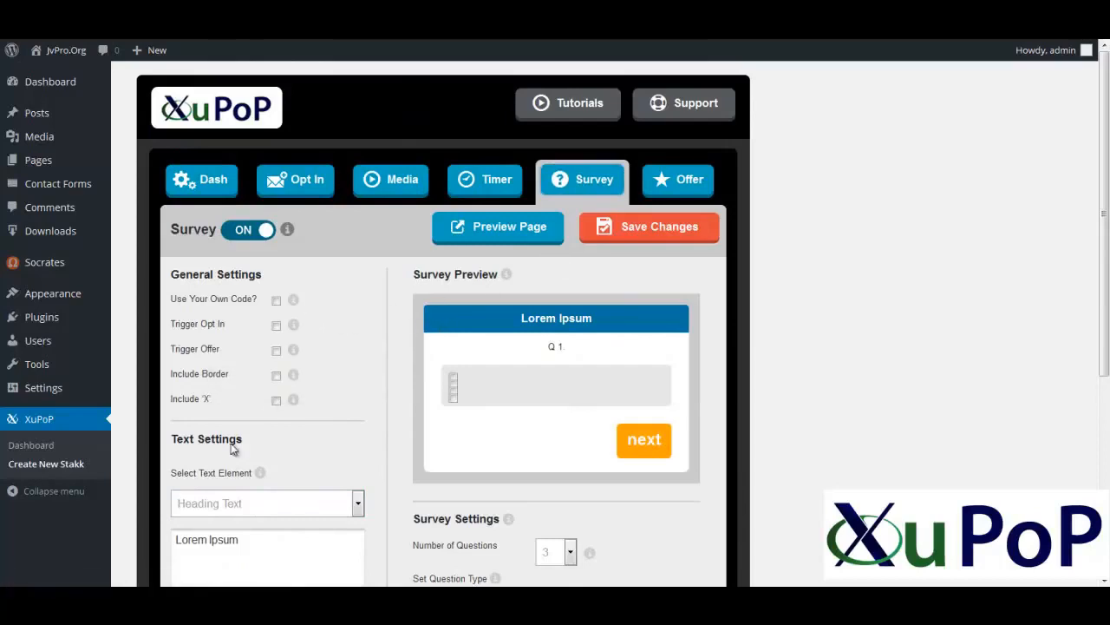
pyautogui.click(263, 505)
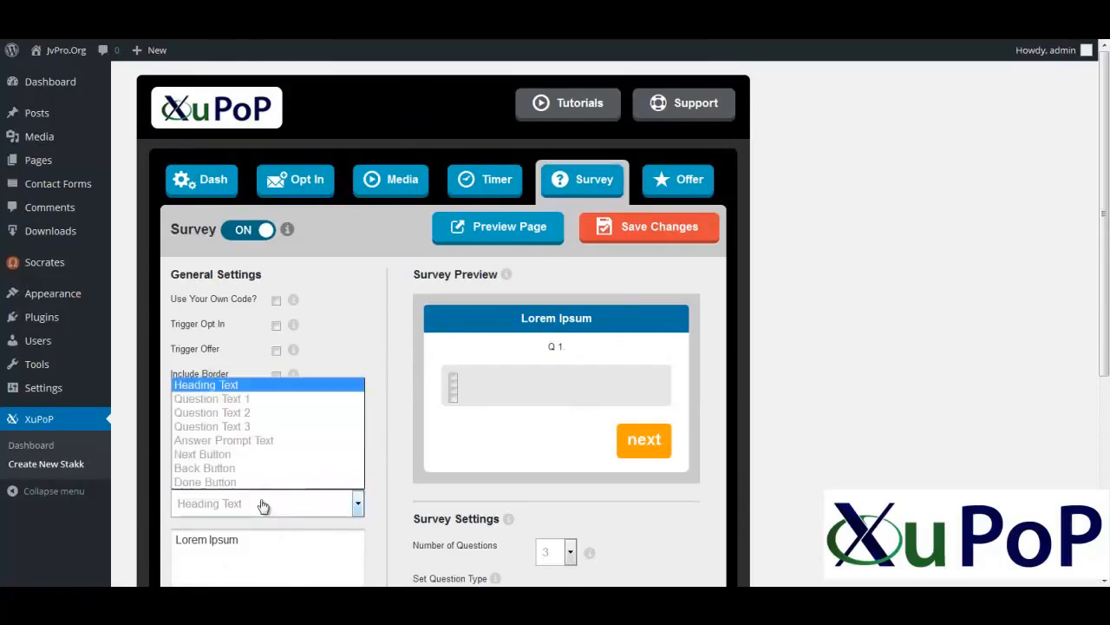
pyautogui.click(242, 398)
pyautogui.scroll(-2, 325, 397)
pyautogui.scroll(-1, 328, 397)
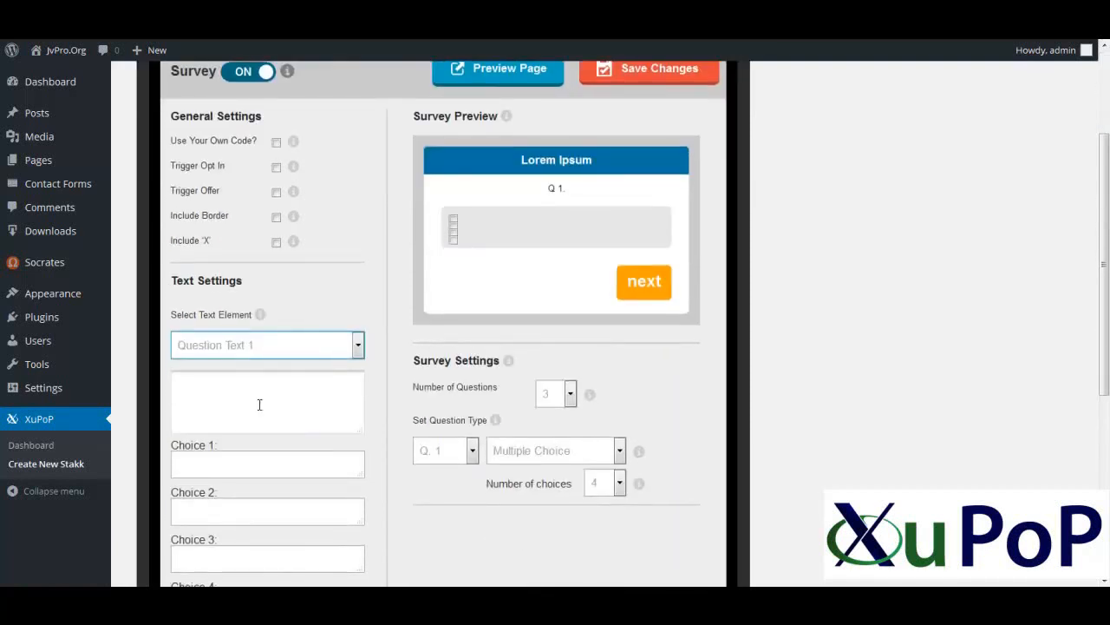
pyautogui.click(232, 465)
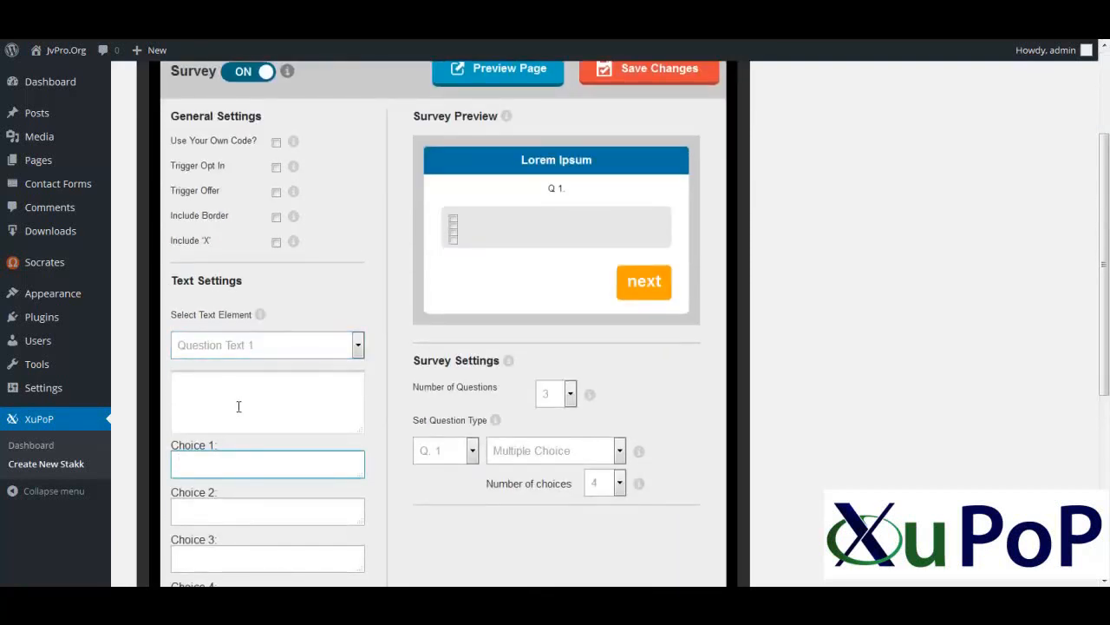
pyautogui.click(239, 406)
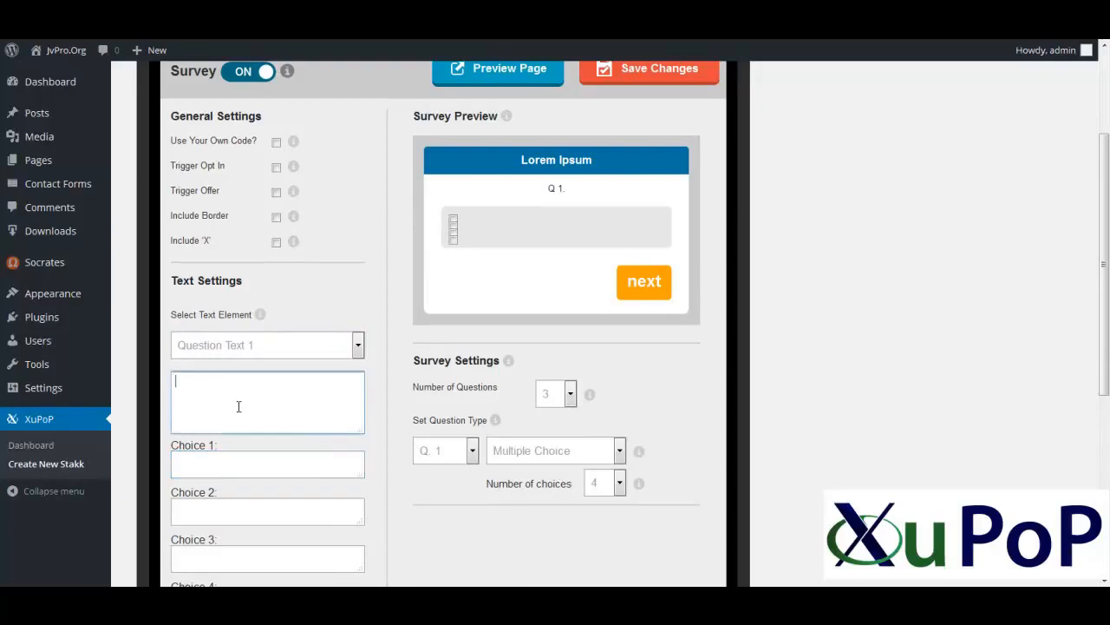
pyautogui.write('Best Plug')
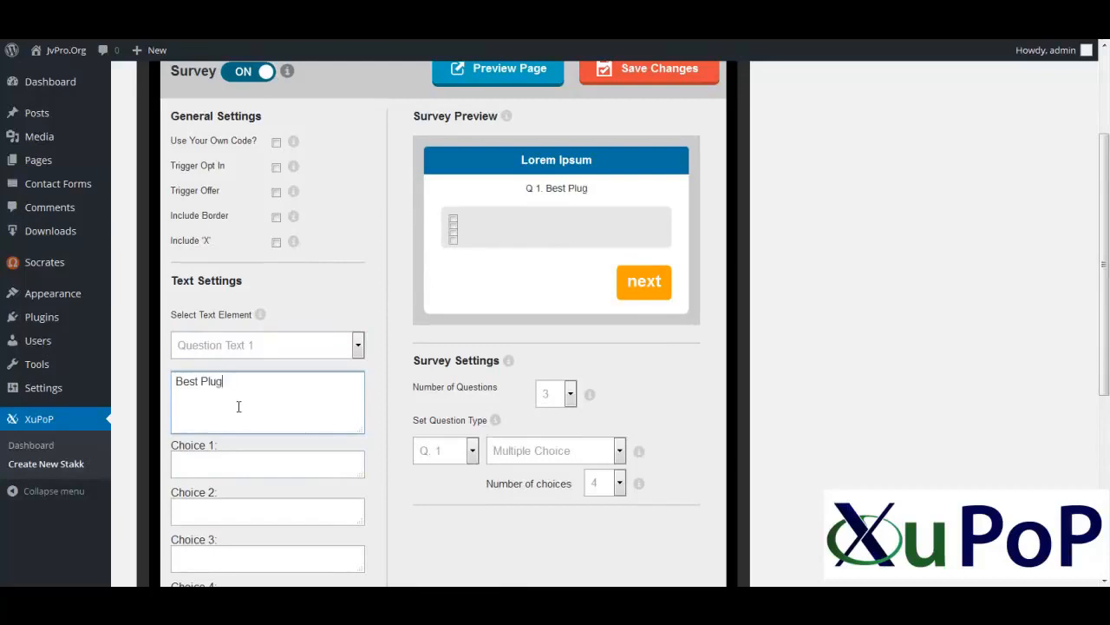
pyautogui.write('in Ever!')
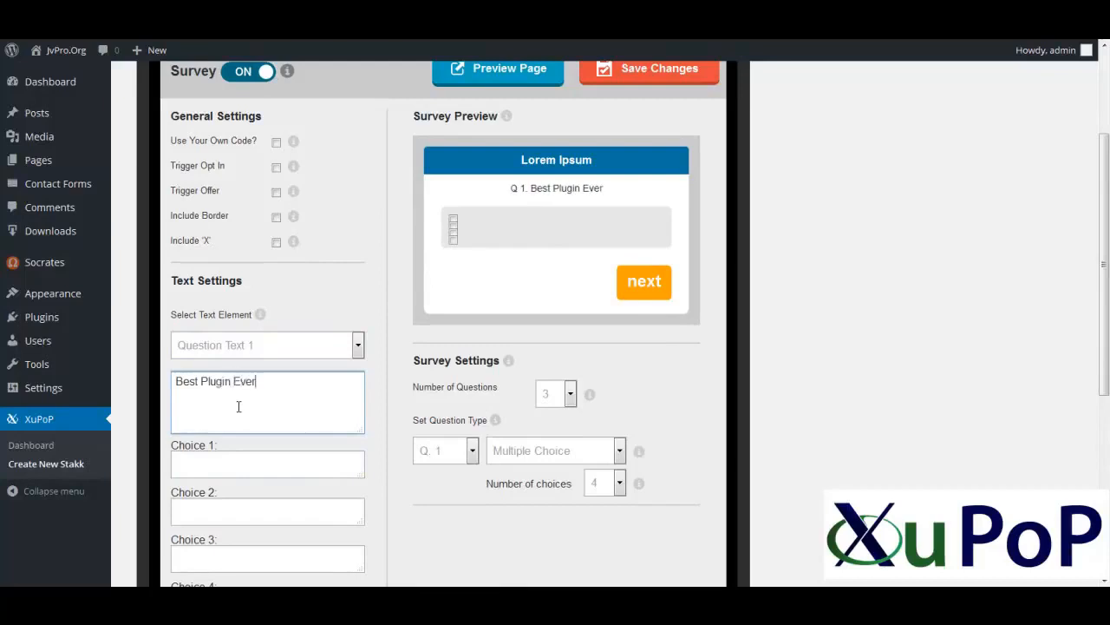
pyautogui.click(320, 466)
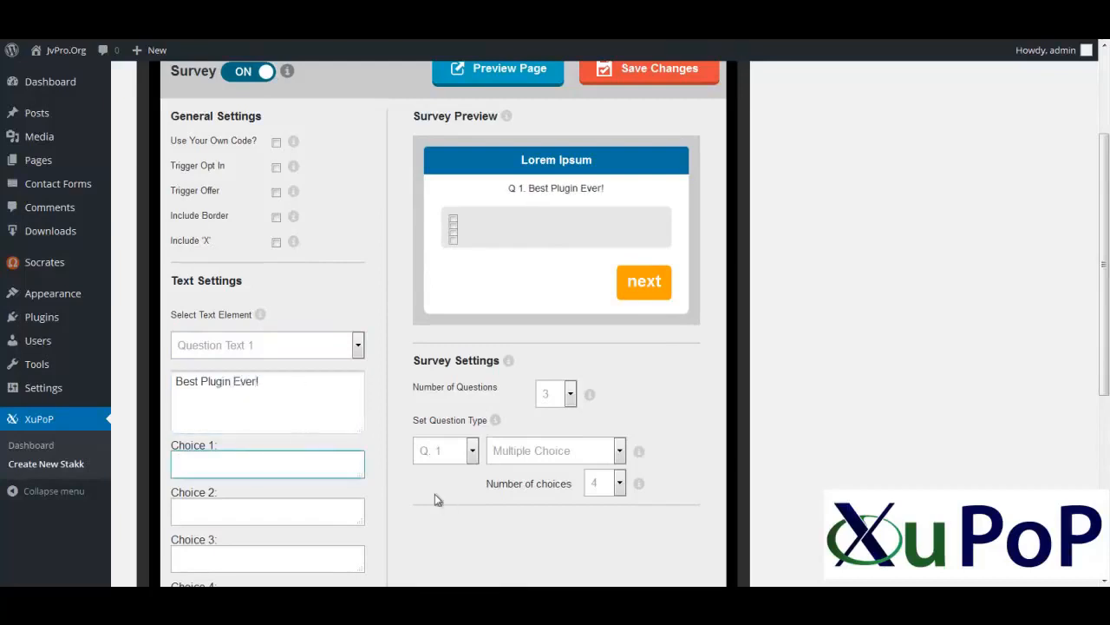
# Step: Open the special offer settings and set the CTA button text to "Get Instant Access"
pyautogui.scroll(2, 435, 494)
pyautogui.click(664, 179)
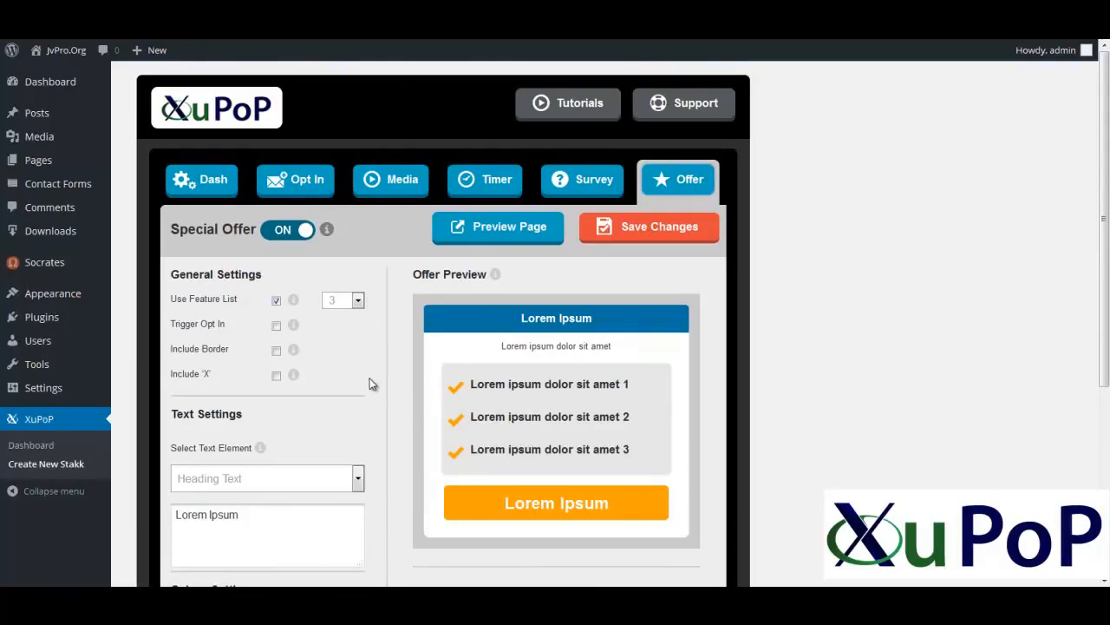
pyautogui.scroll(-2, 369, 383)
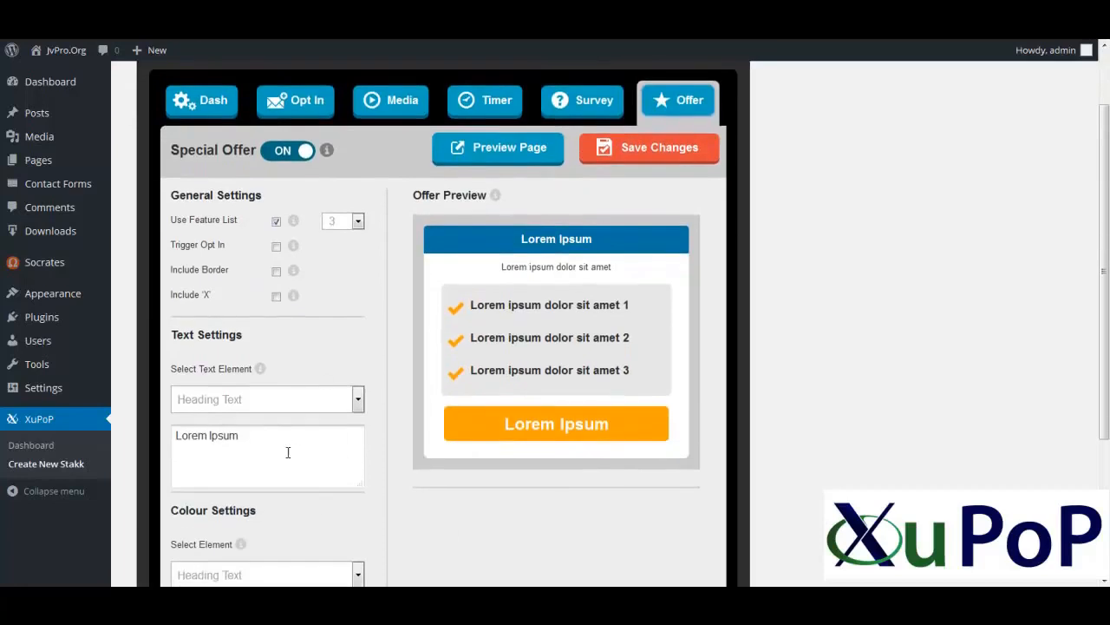
pyautogui.click(271, 401)
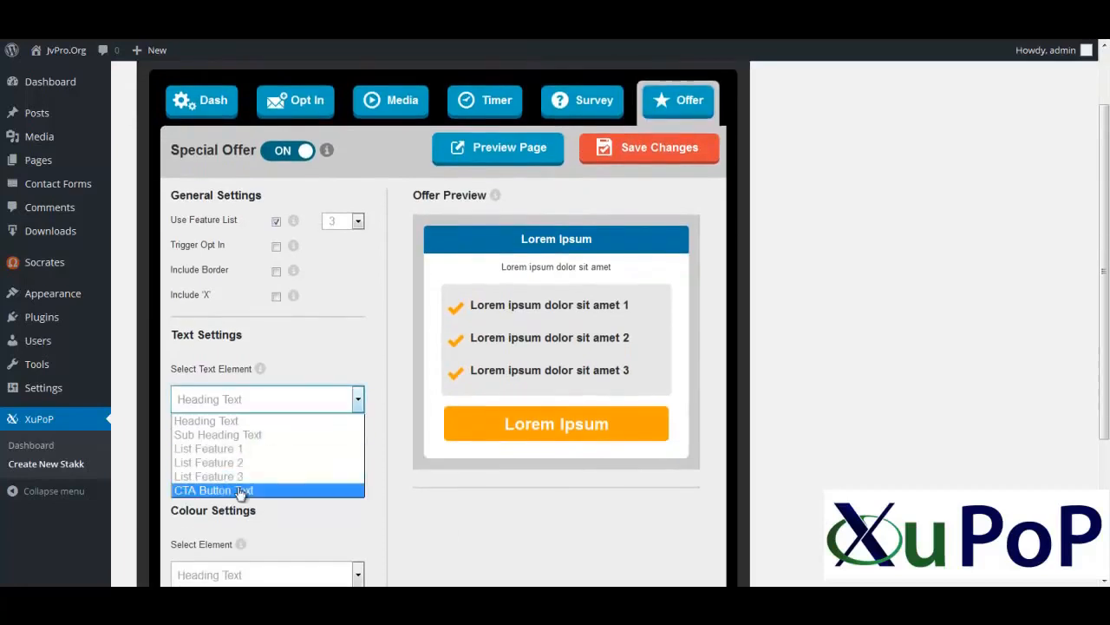
pyautogui.click(247, 488)
pyautogui.moveTo(248, 438); pyautogui.dragTo(134, 436)
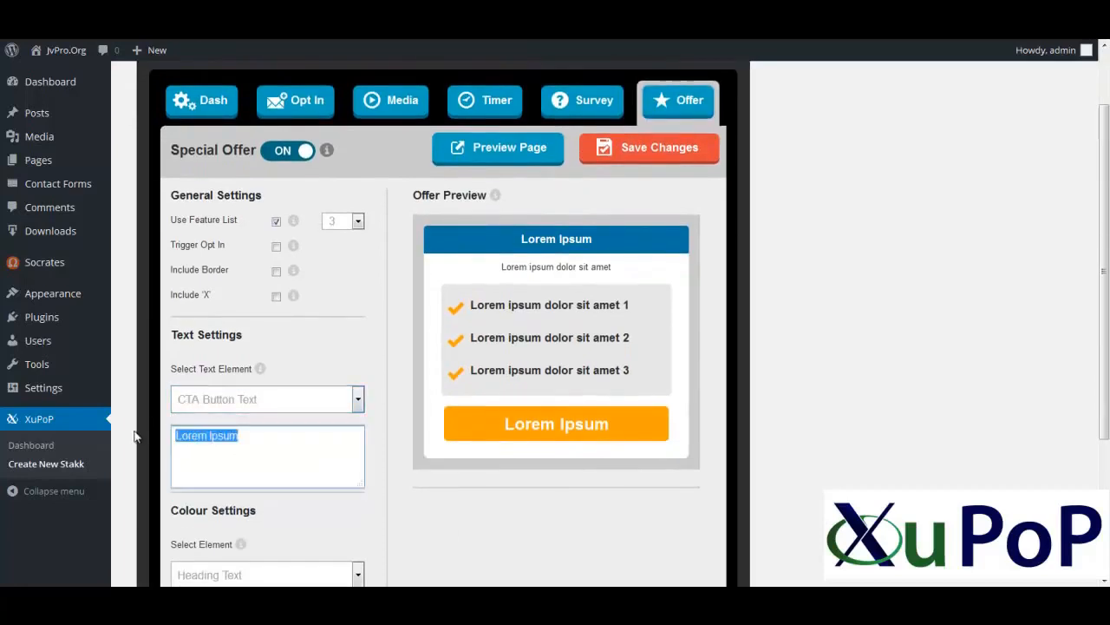
pyautogui.write('Get Instant Access')
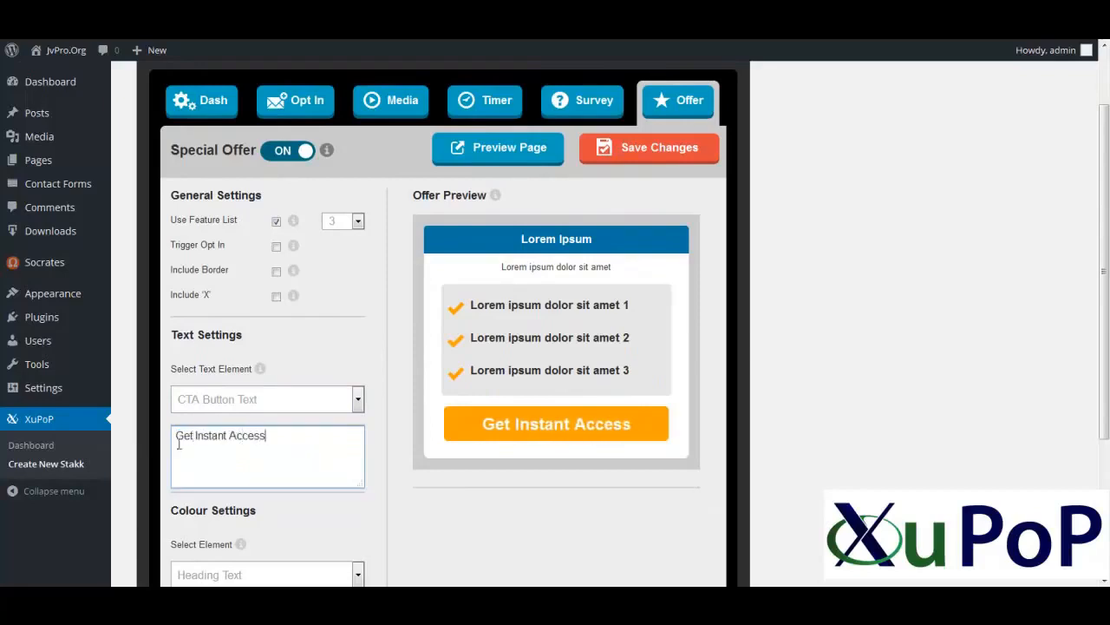
pyautogui.click(418, 537)
# Step: Set the special offer's List Feature 1 text to "Best Plugin Ever"
pyautogui.scroll(1, 418, 537)
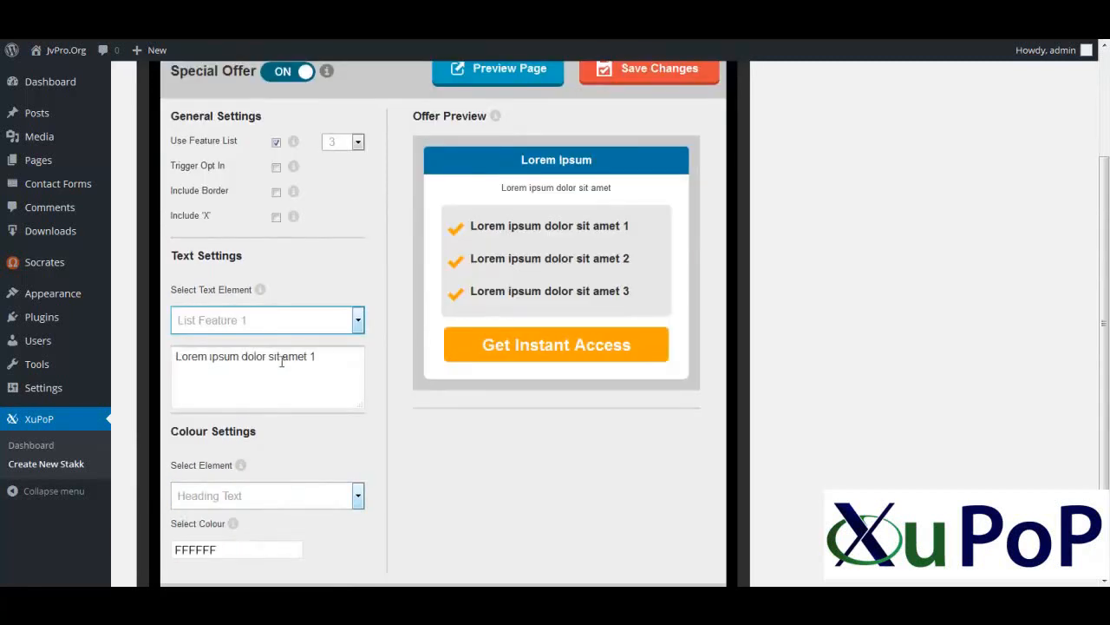
pyautogui.tripleClick(281, 361)
pyautogui.moveTo(77, 367)
pyautogui.write('Best Pl')
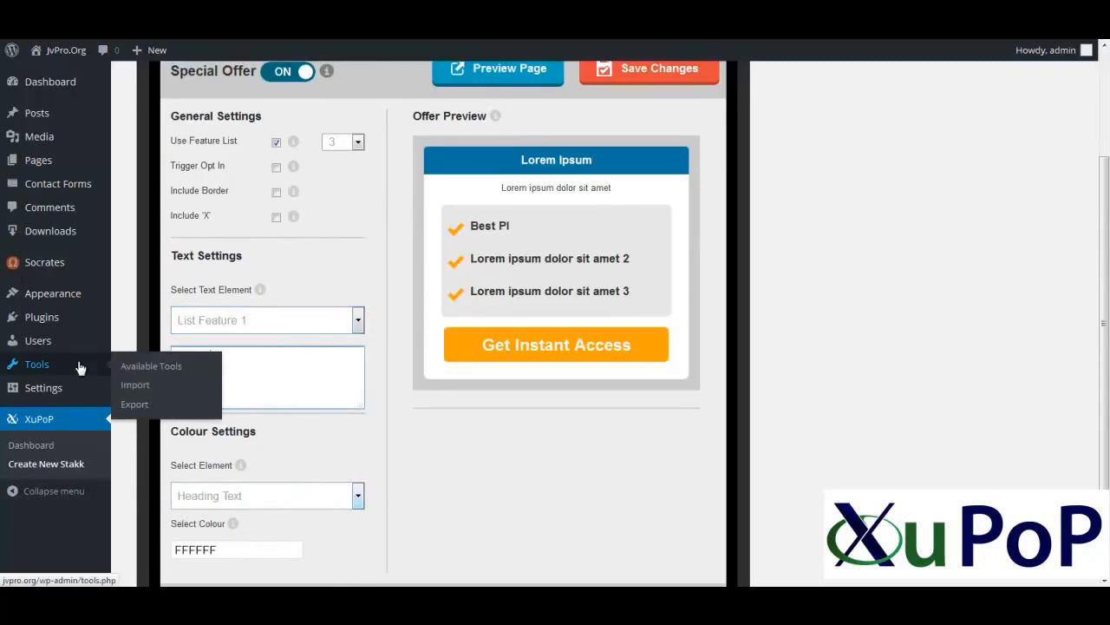
pyautogui.write('ugin Ever')
# Step: Set the special offer's List Feature 2 text to "5 in 1 conversion system"
pyautogui.click(260, 319)
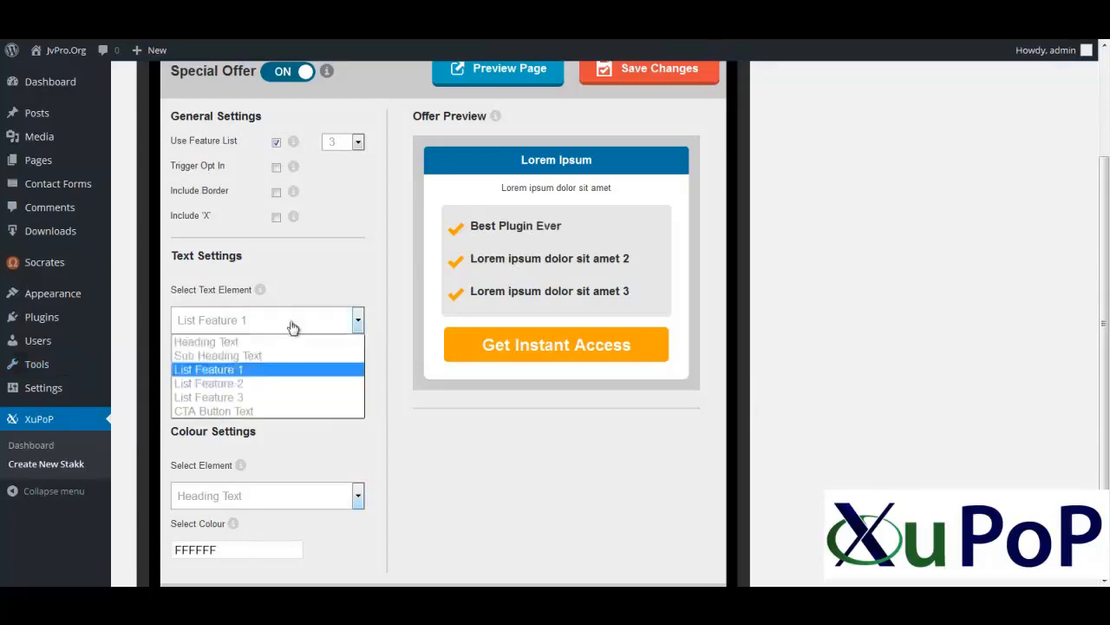
pyautogui.click(230, 384)
pyautogui.tripleClick(324, 357)
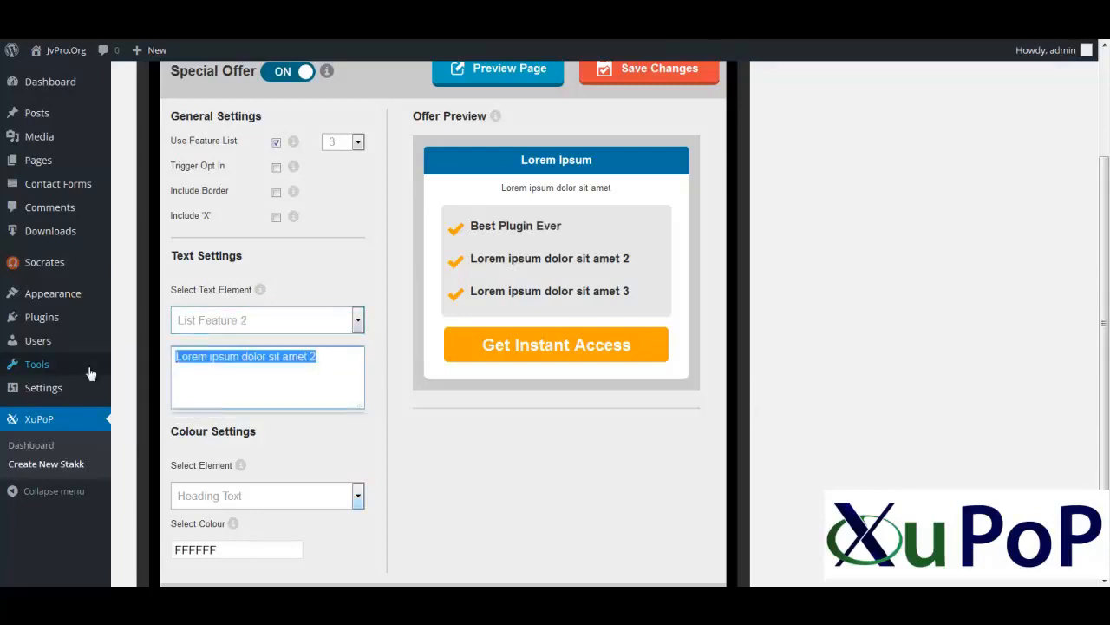
pyautogui.moveTo(89, 372)
pyautogui.write('5 in1')
pyautogui.press('BackSpace')
pyautogui.write('1 conve')
pyautogui.write('rsion sys')
pyautogui.write('tem')
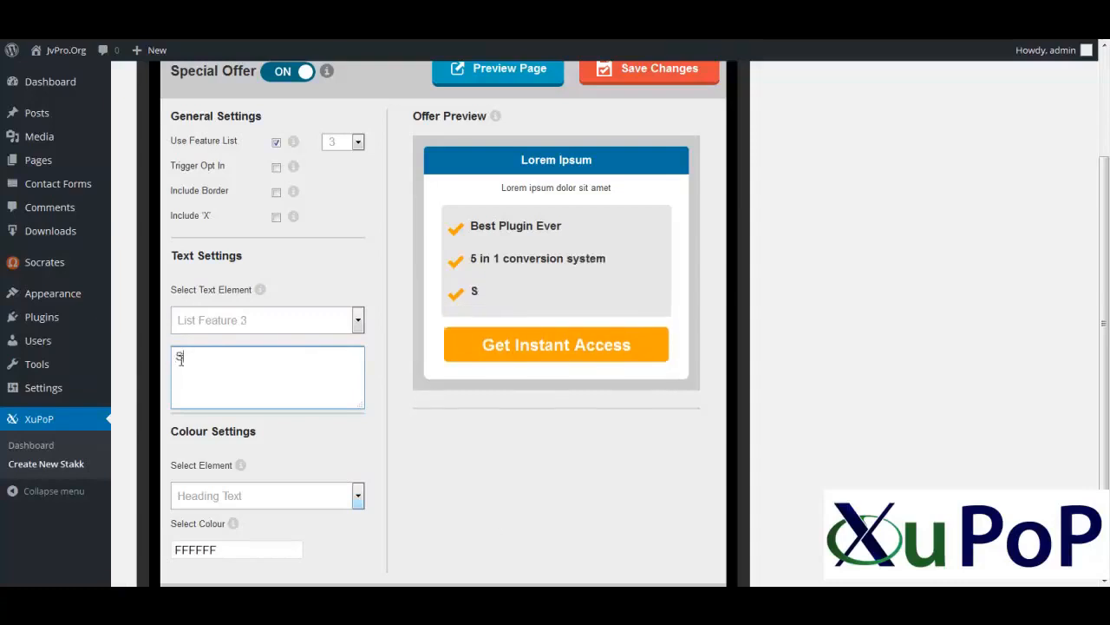
# Step: Set the special offer's List Feature 3 text to "Skyrocket Your sites profits" and save the changes
pyautogui.write('ky')
pyautogui.write('rocket Your sistes')
pyautogui.press('BackSpace')
pyautogui.press('BackSpace')
pyautogui.press('BackSpace')
pyautogui.press('BackSpace')
pyautogui.press('BackSpace')
pyautogui.press('BackSpace')
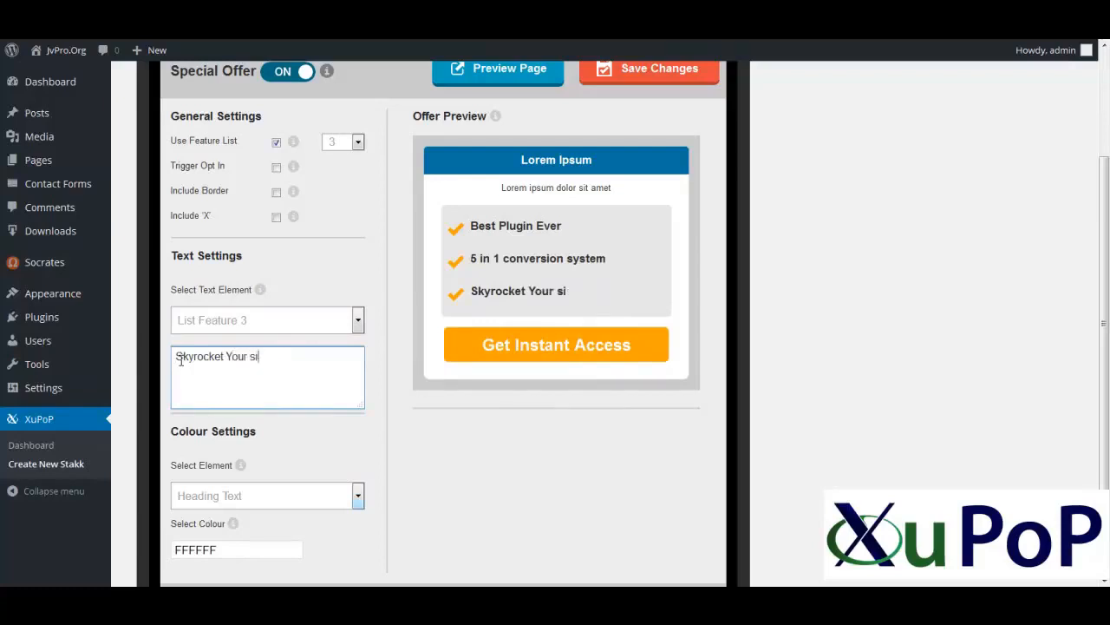
pyautogui.write('ites profits')
pyautogui.click(525, 582)
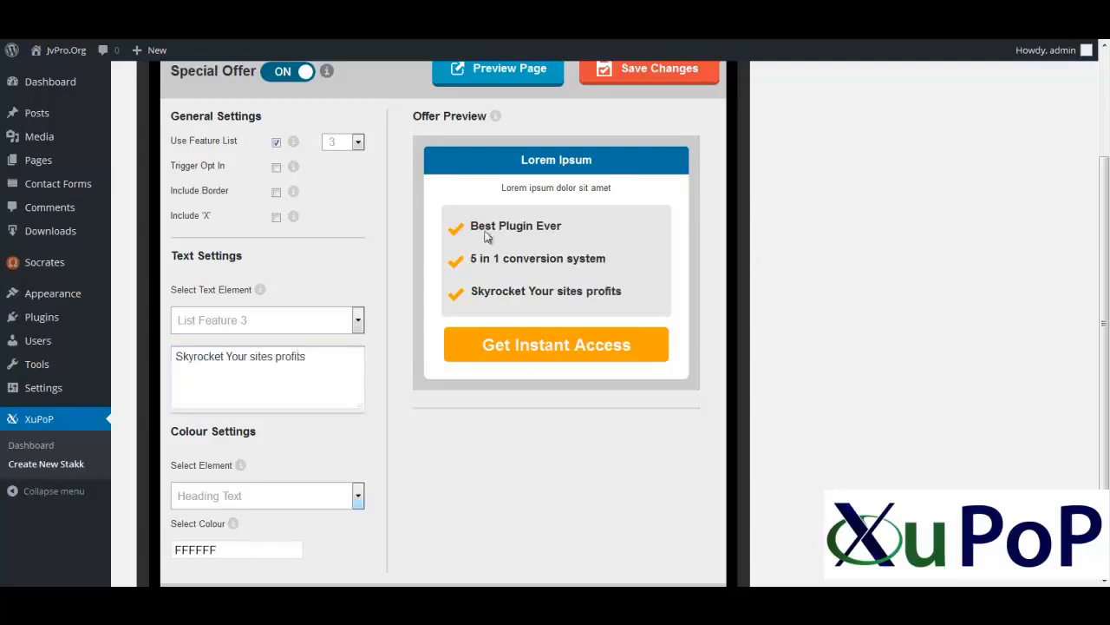
pyautogui.click(602, 70)
pyautogui.scroll(3, 440, 376)
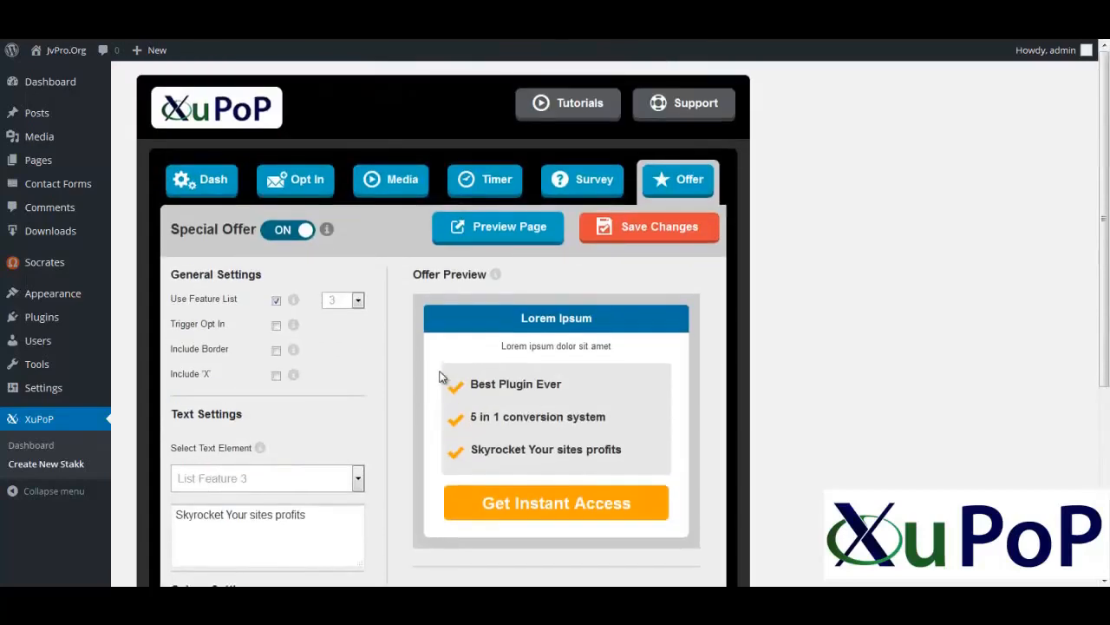